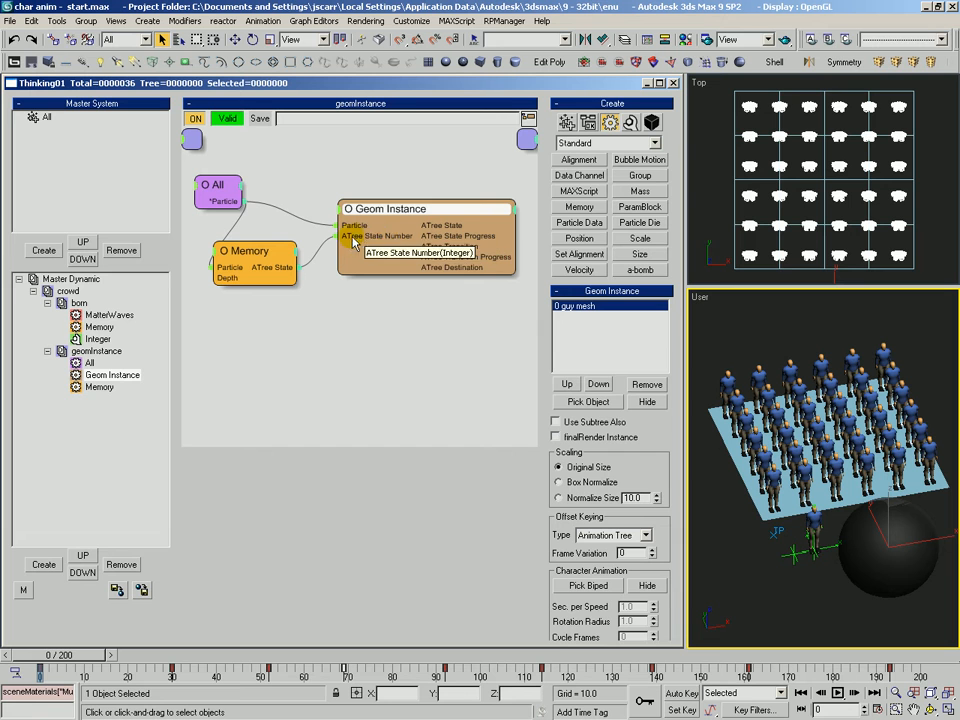
# Examine the existing born and geomInstance dynamic sets, their operator nodes and the Geom Instance animation tree.
pyautogui.click(274, 248)
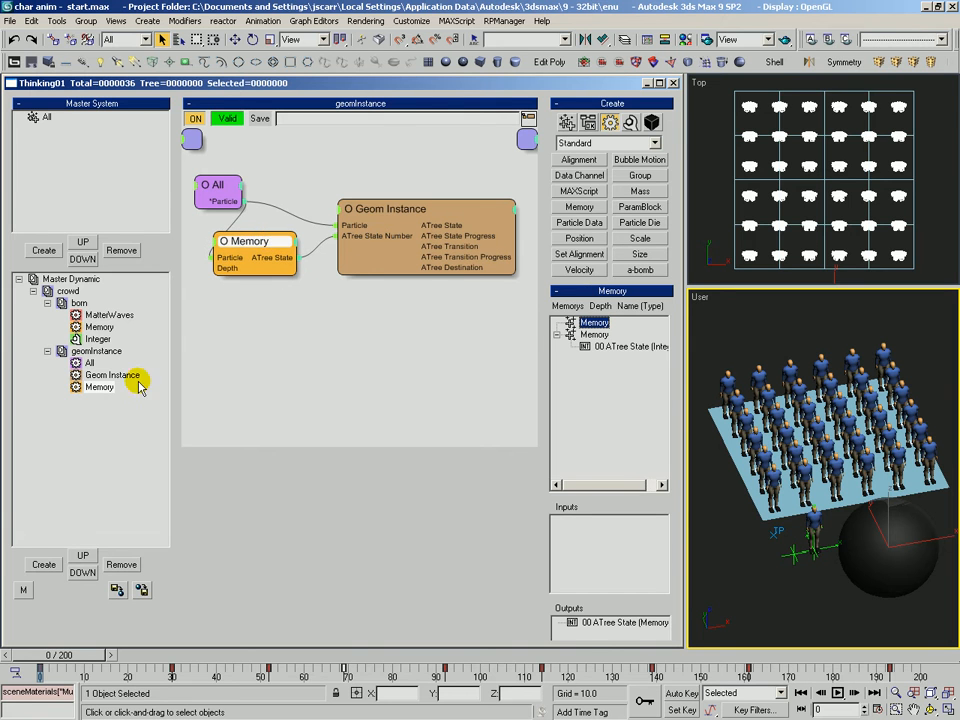
pyautogui.click(100, 316)
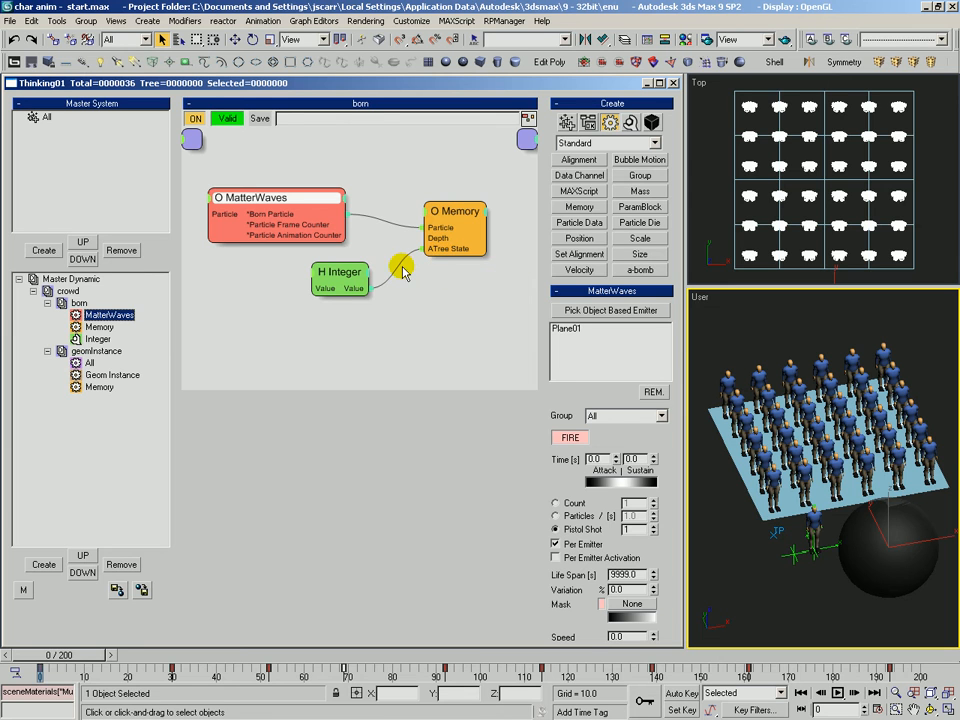
pyautogui.moveTo(338, 274); pyautogui.dragTo(326, 276)
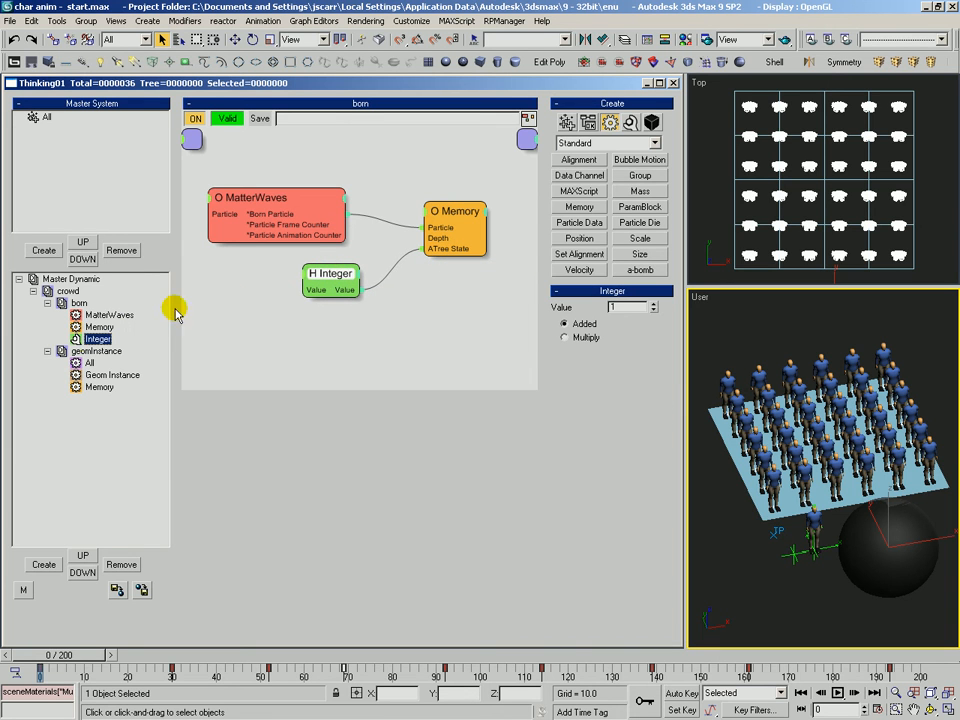
pyautogui.click(96, 351)
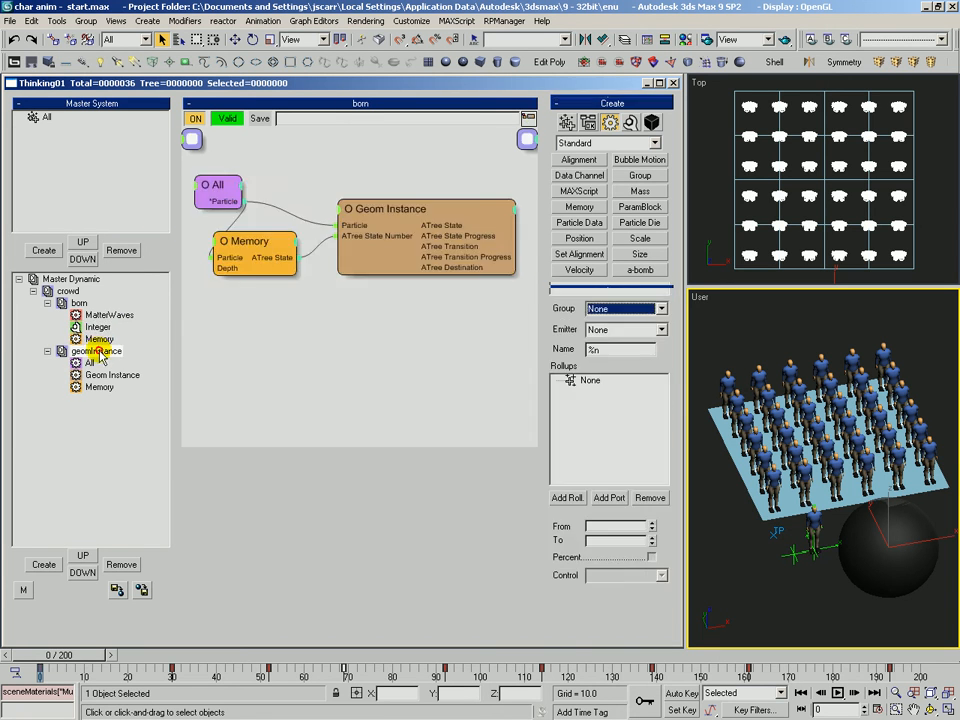
pyautogui.click(214, 189)
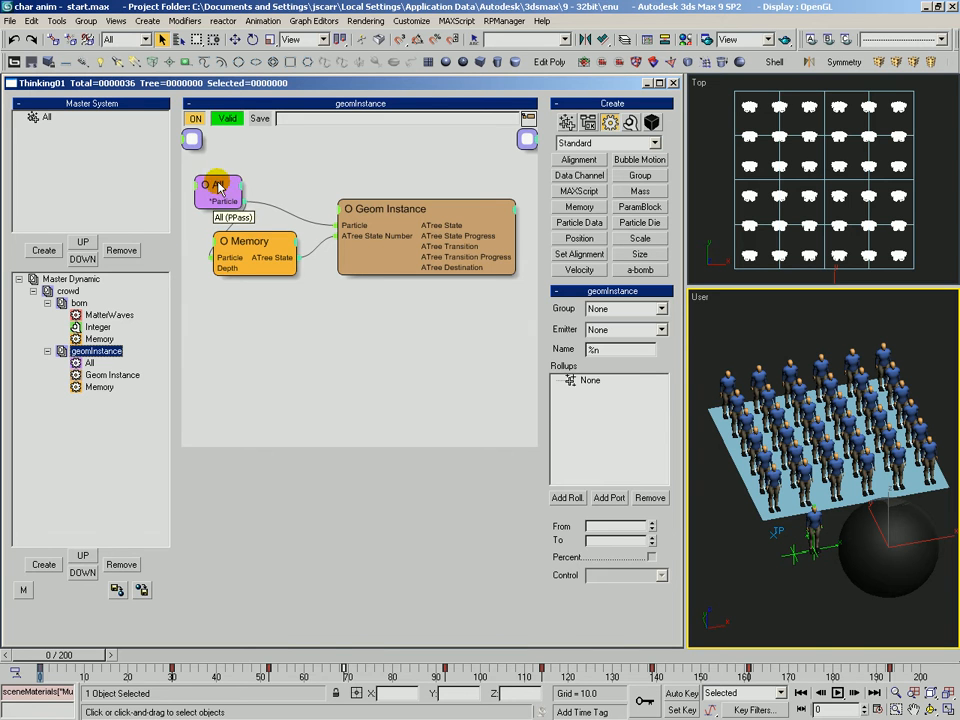
pyautogui.click(240, 237)
pyautogui.moveTo(394, 207); pyautogui.dragTo(389, 209)
pyautogui.moveTo(662, 457); pyautogui.dragTo(567, 165)
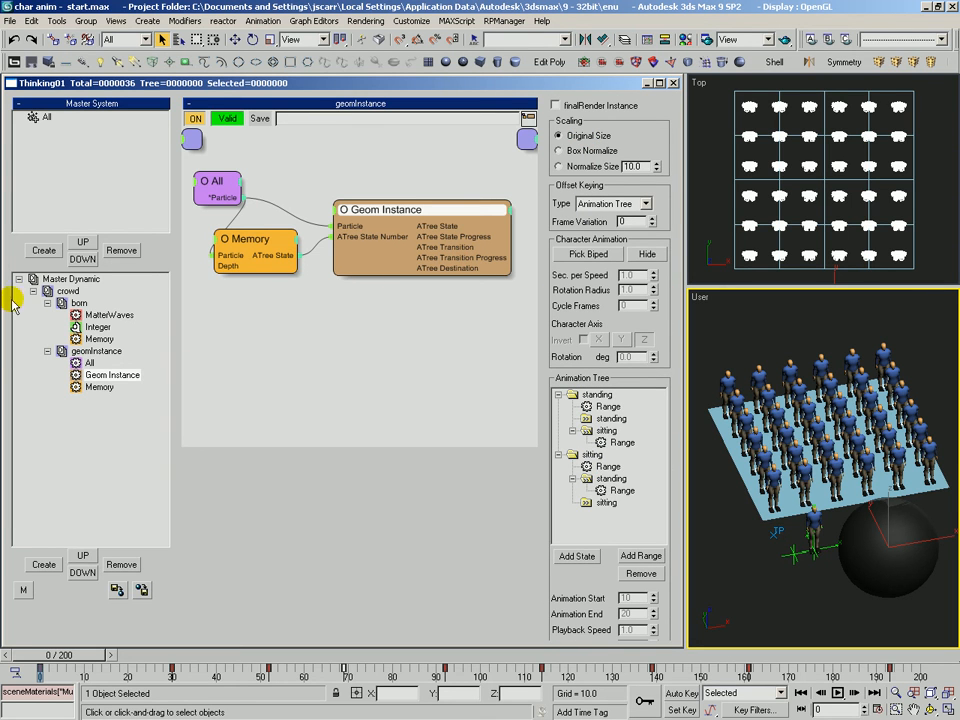
# Collapse the crowd subsets, orbit the user viewport around the crowd and scrub the timeline.
pyautogui.click(47, 303)
pyautogui.click(47, 315)
pyautogui.click(60, 291)
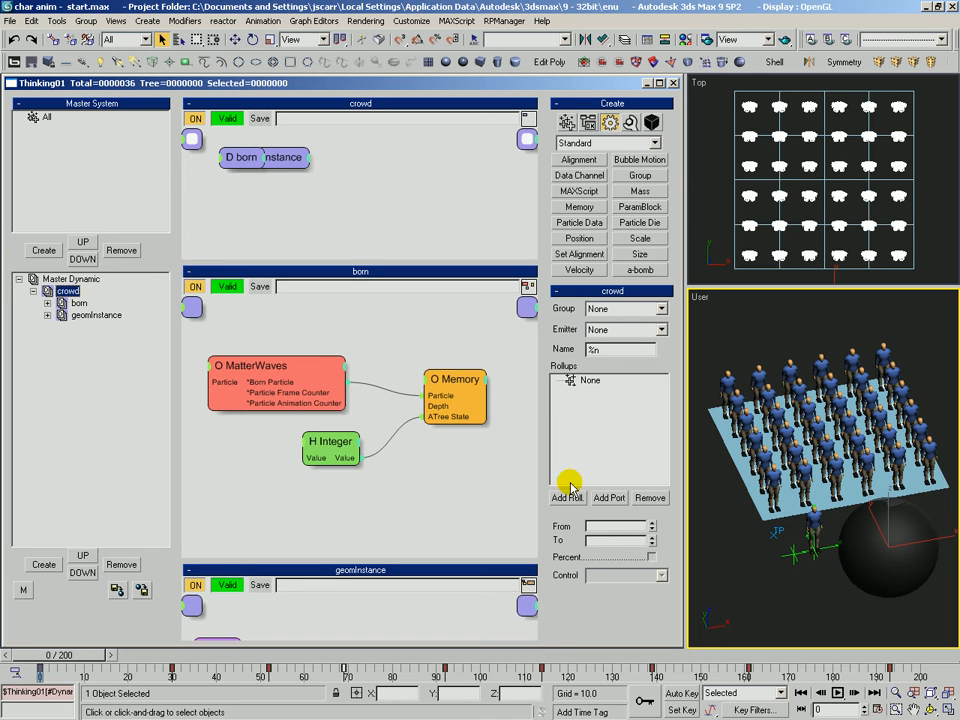
pyautogui.keyDown('alt'); pyautogui.moveTo(819, 474); pyautogui.dragTo(804, 510, button='middle'); pyautogui.keyUp('alt')
pyautogui.scroll(-4, 804, 510)
pyautogui.press('q')
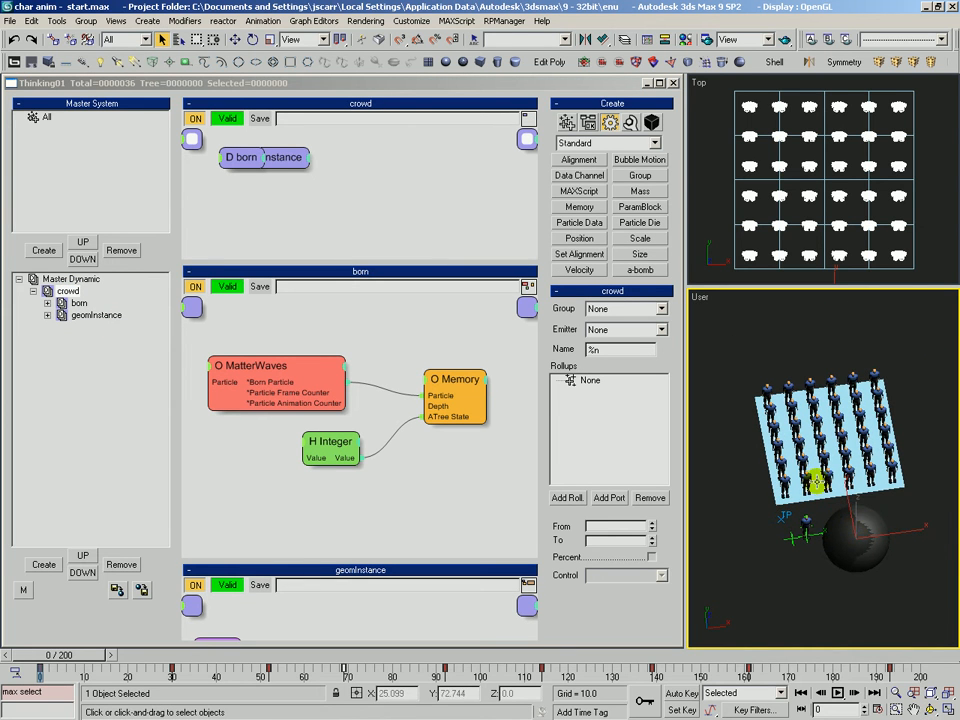
pyautogui.hotkey('alt', 'z')
pyautogui.hotkey('ctrl', 'r')
pyautogui.moveTo(851, 474); pyautogui.dragTo(820, 455)
pyautogui.hotkey('alt', 'z')
pyautogui.hotkey('ctrl', 'r')
pyautogui.moveTo(820, 455); pyautogui.dragTo(818, 448)
pyautogui.moveTo(47, 655)
pyautogui.mouseDown()
pyautogui.moveTo(57, 657)
pyautogui.moveTo(30, 654)
pyautogui.mouseUp()
pyautogui.hotkey('alt', 'z')
pyautogui.moveTo(810, 463); pyautogui.dragTo(800, 479)
pyautogui.hotkey('ctrl', 'r')
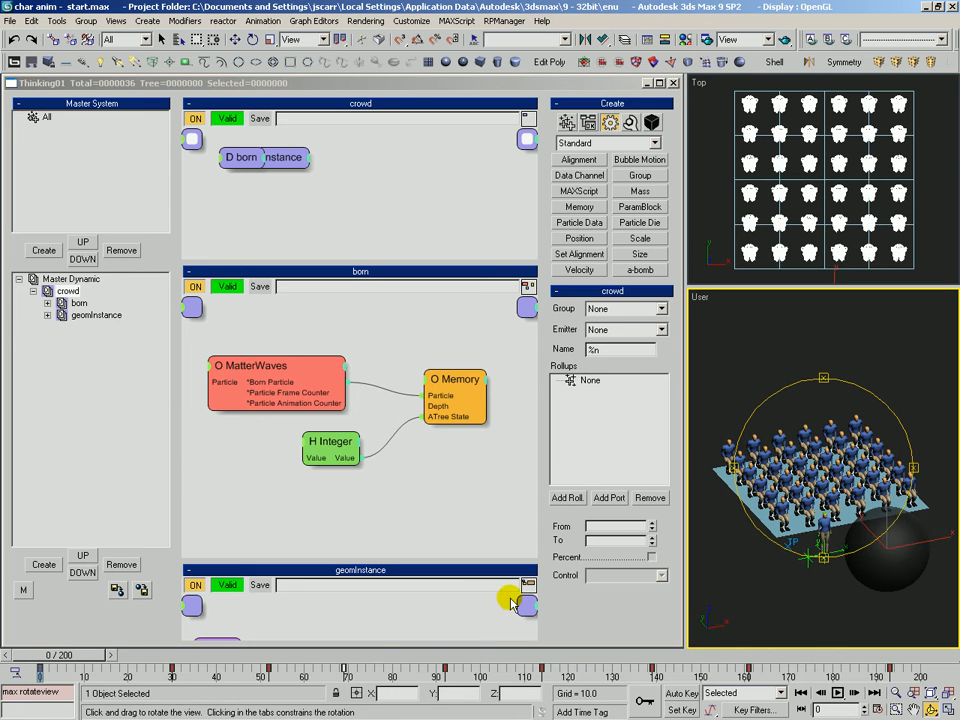
pyautogui.moveTo(52, 656); pyautogui.dragTo(17, 658)
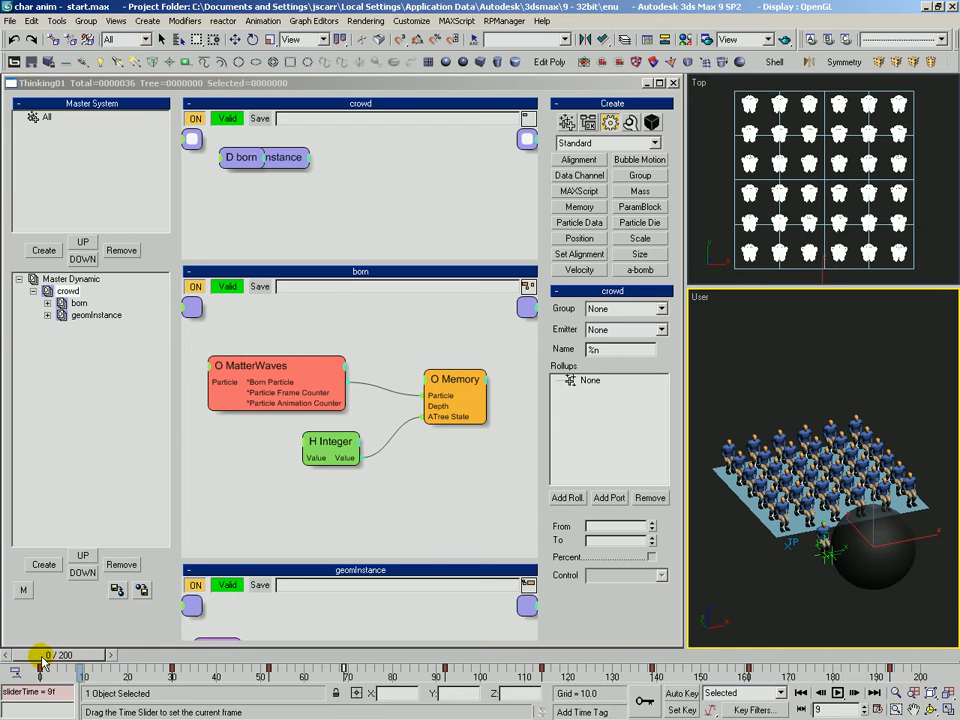
# Create a new dynamic set under crowd and rename it ATree Control.
pyautogui.click(44, 564)
pyautogui.click(93, 327)
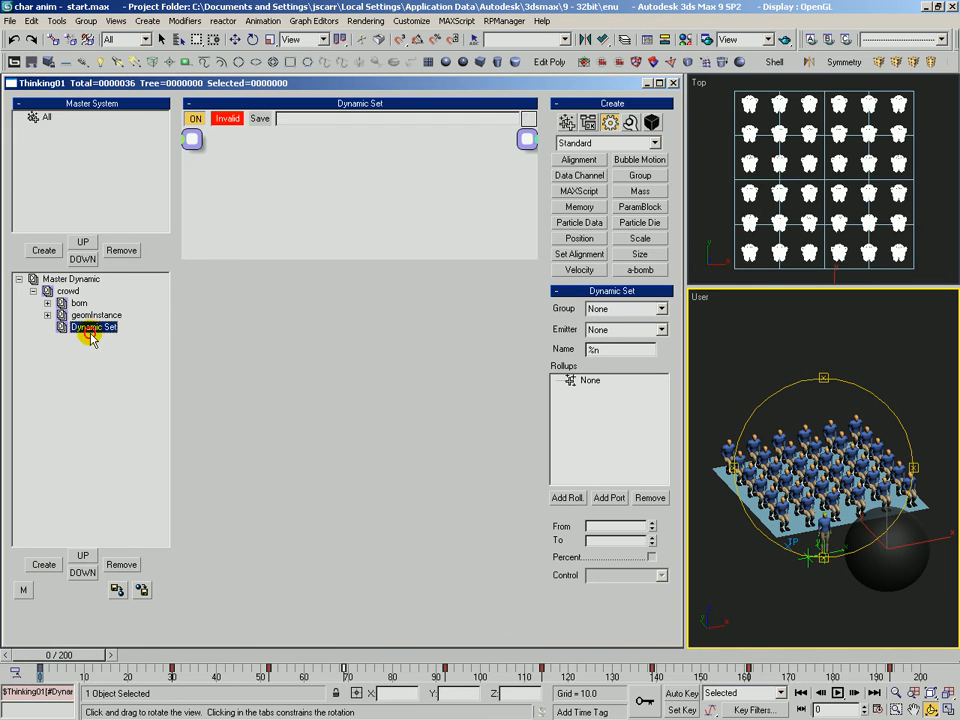
pyautogui.click(93, 327)
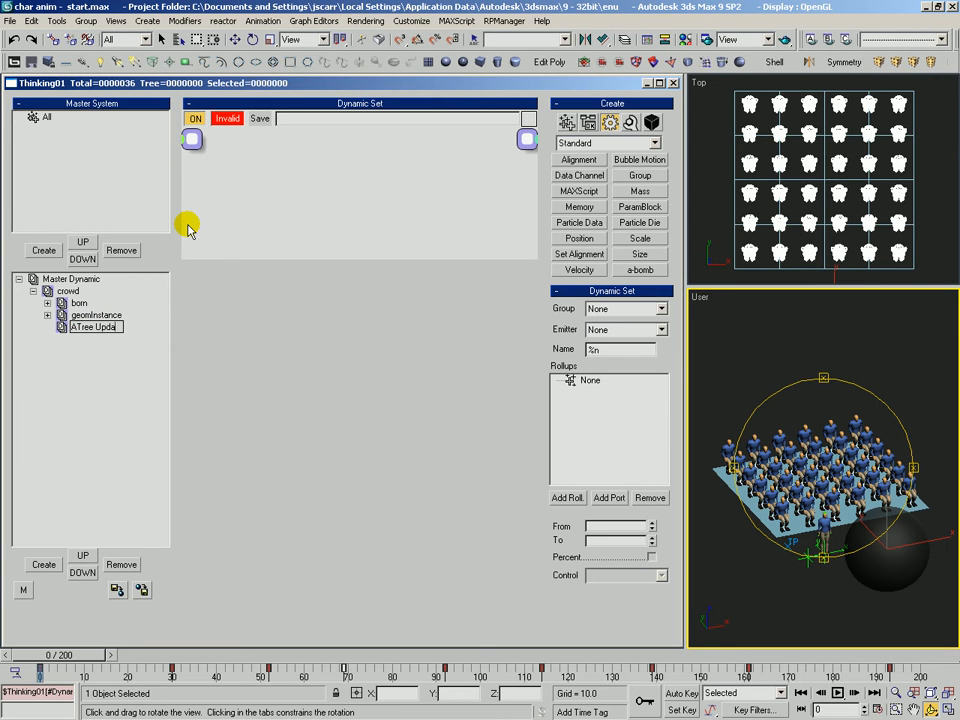
pyautogui.write('ATree Control')
pyautogui.press('Return')
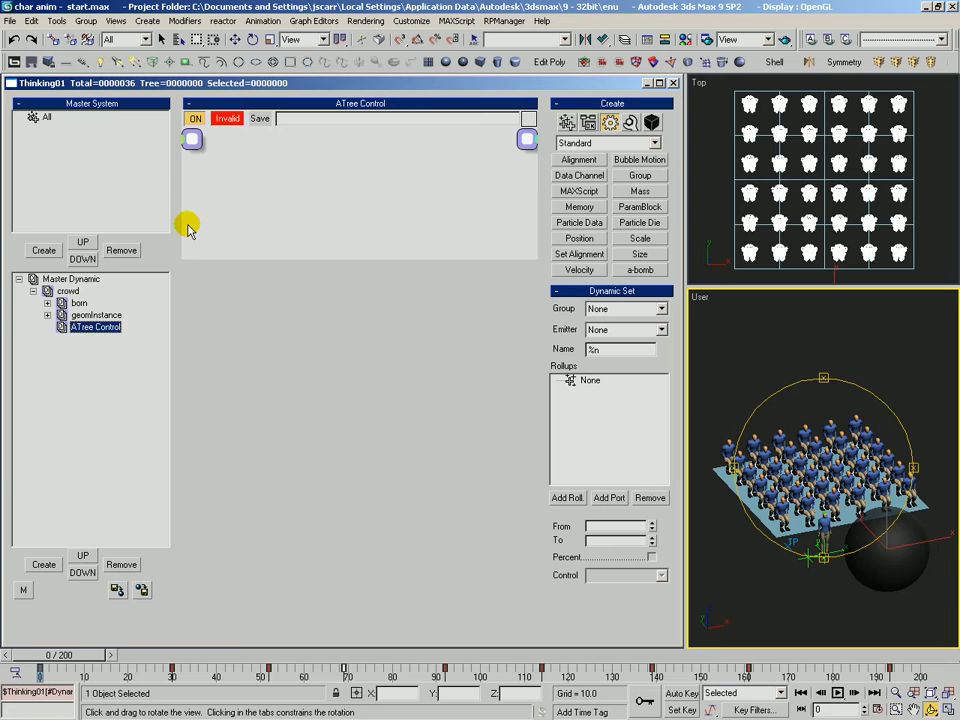
# Create a child dynamic set under ATree Control named node proximity.
pyautogui.click(43, 564)
pyautogui.click(90, 341)
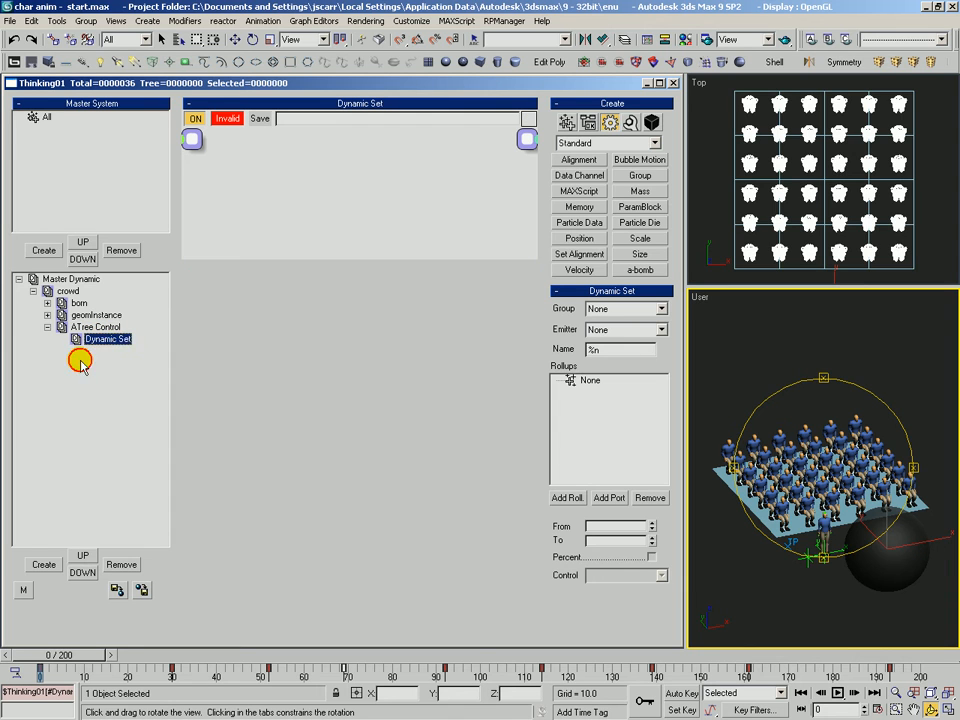
pyautogui.click(80, 338)
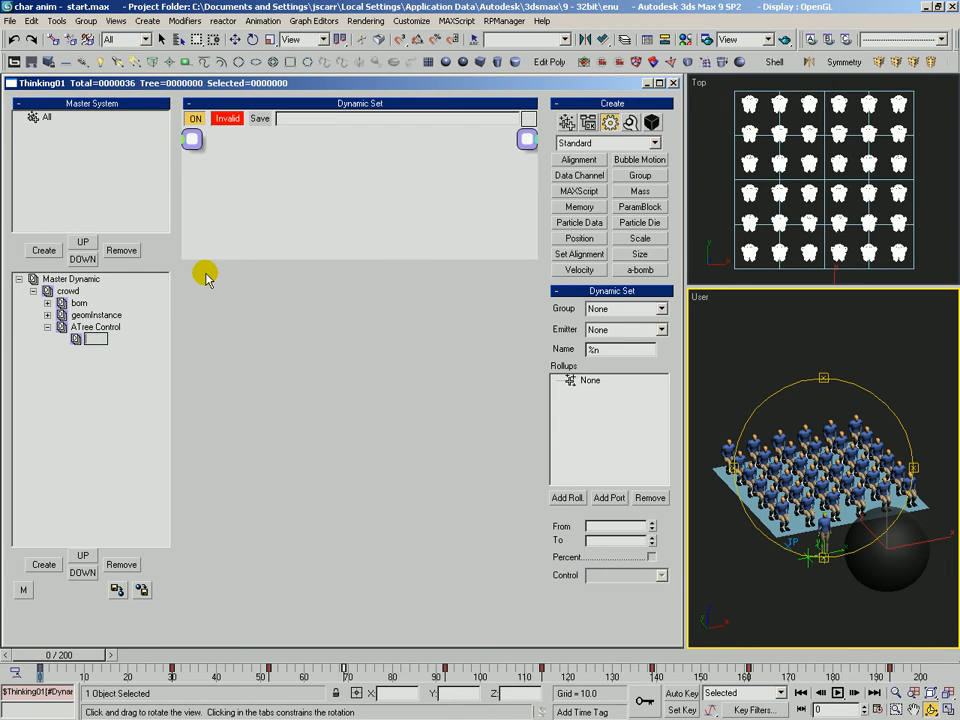
pyautogui.write('node proximity')
pyautogui.press('Return')
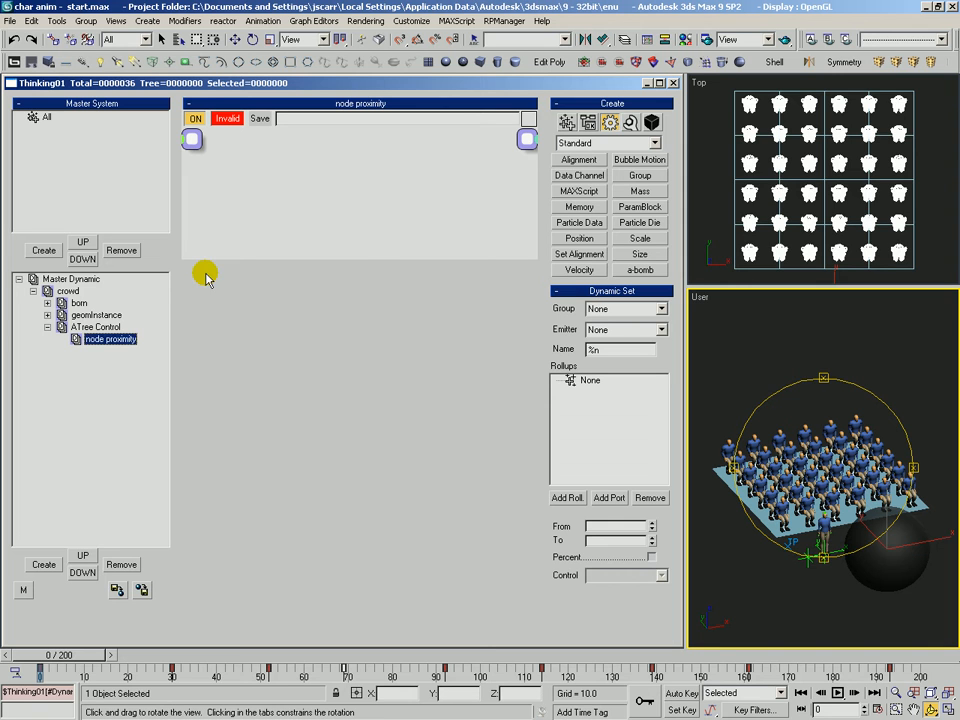
pyautogui.moveTo(364, 259); pyautogui.dragTo(351, 470)
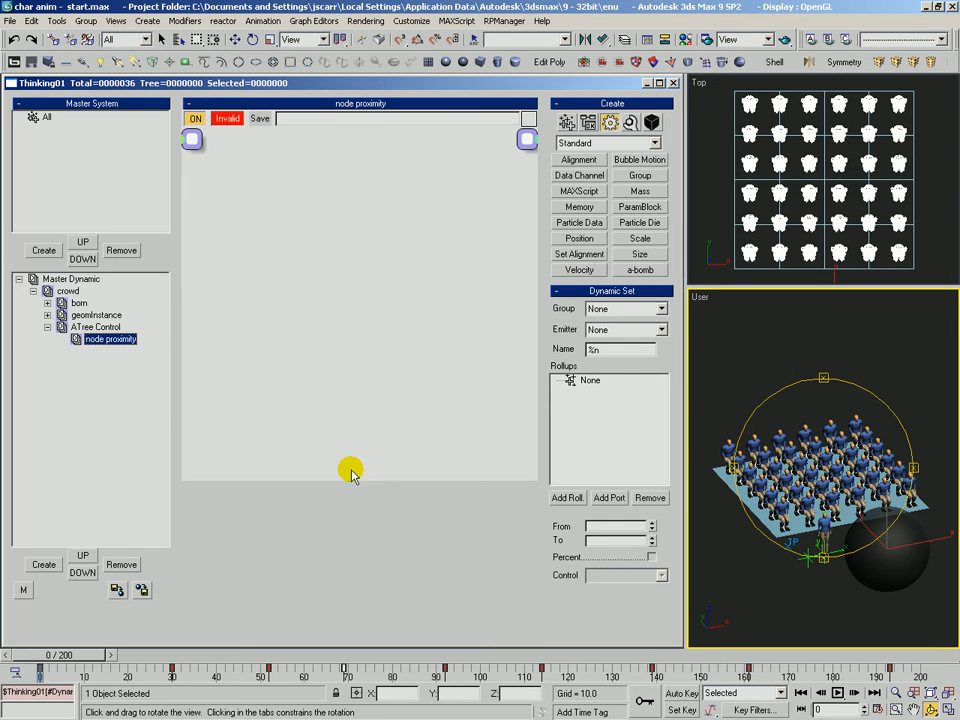
pyautogui.click(70, 279)
pyautogui.click(632, 122)
pyautogui.moveTo(826, 455); pyautogui.dragTo(815, 486)
pyautogui.hotkey('alt', 'z')
pyautogui.moveTo(860, 402)
pyautogui.mouseDown()
pyautogui.moveTo(858, 431)
pyautogui.moveTo(856, 416)
pyautogui.mouseUp()
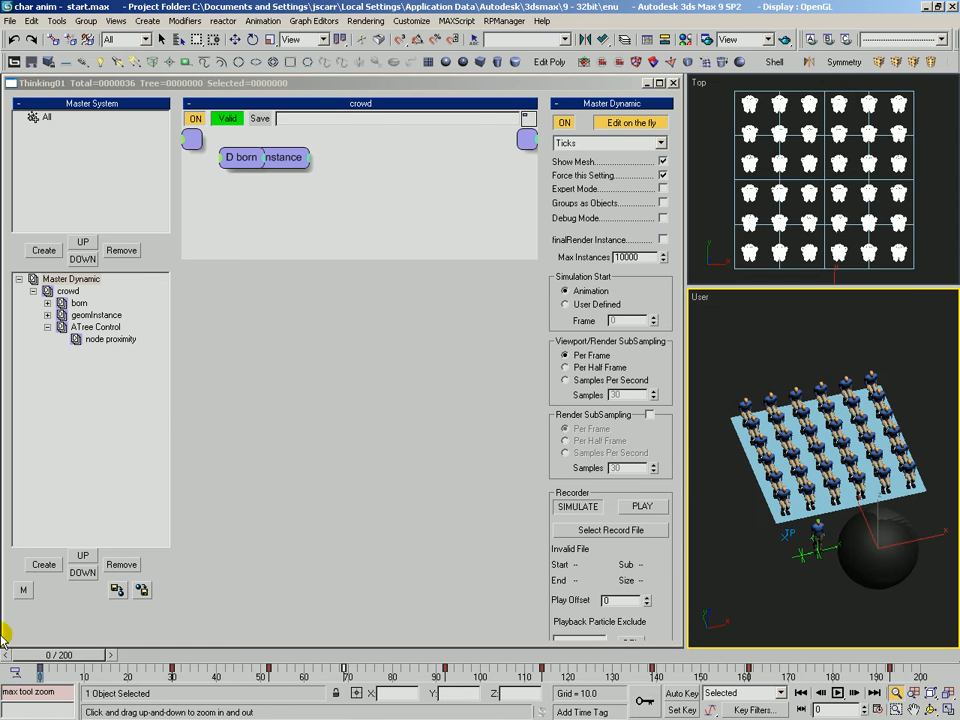
pyautogui.moveTo(48, 652); pyautogui.dragTo(11, 651)
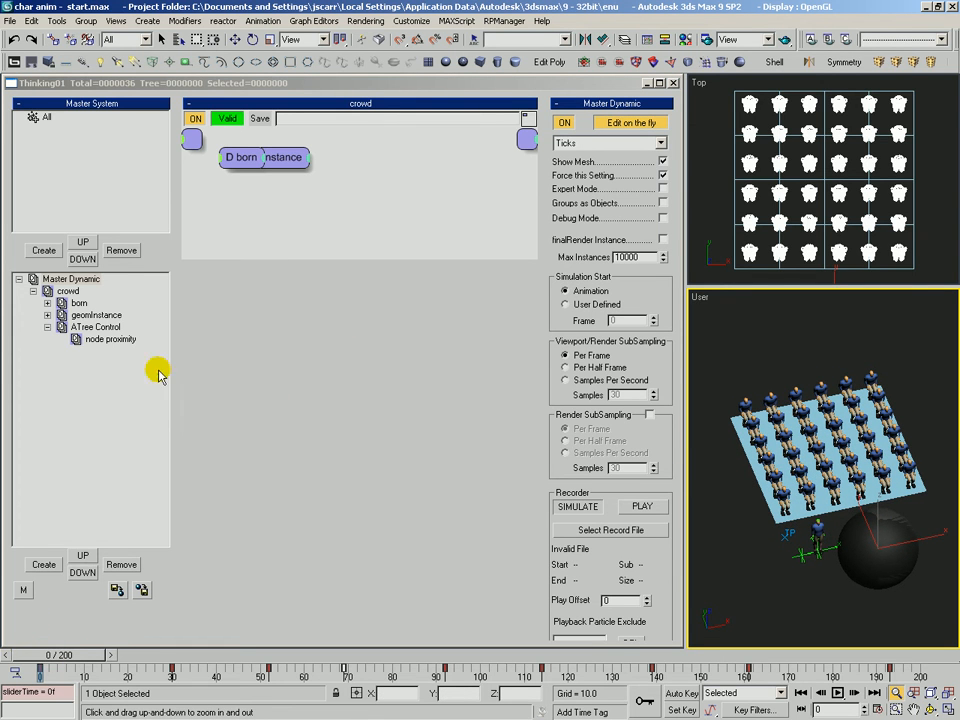
# Add a Node helper to the node proximity set and pick Sphere01 as its node.
pyautogui.click(98, 340)
pyautogui.click(632, 123)
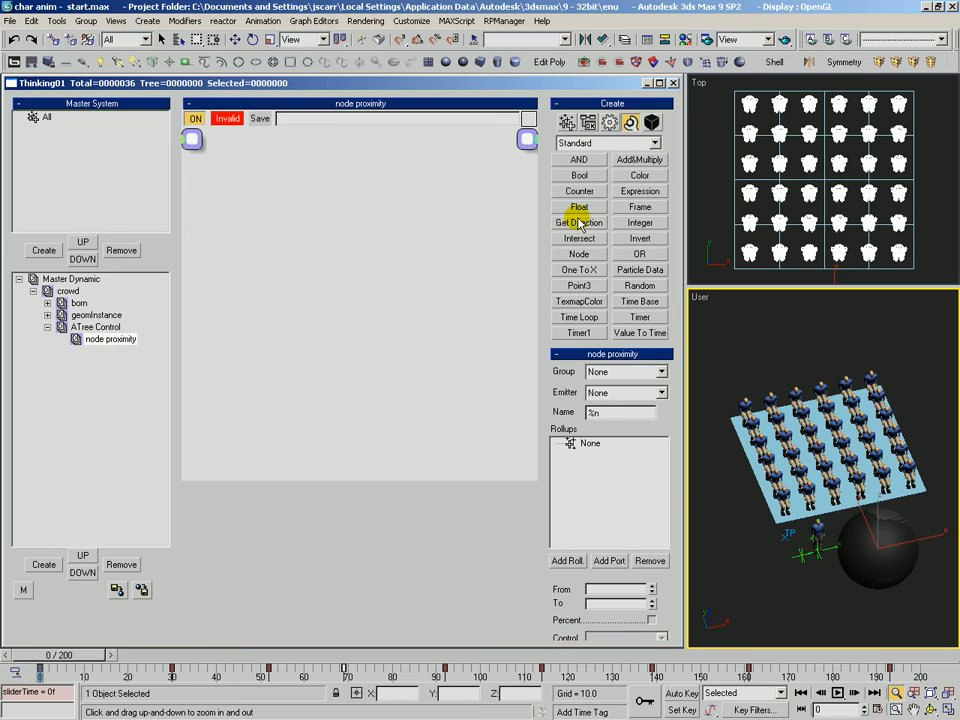
pyautogui.click(226, 222)
pyautogui.moveTo(242, 231); pyautogui.dragTo(204, 303)
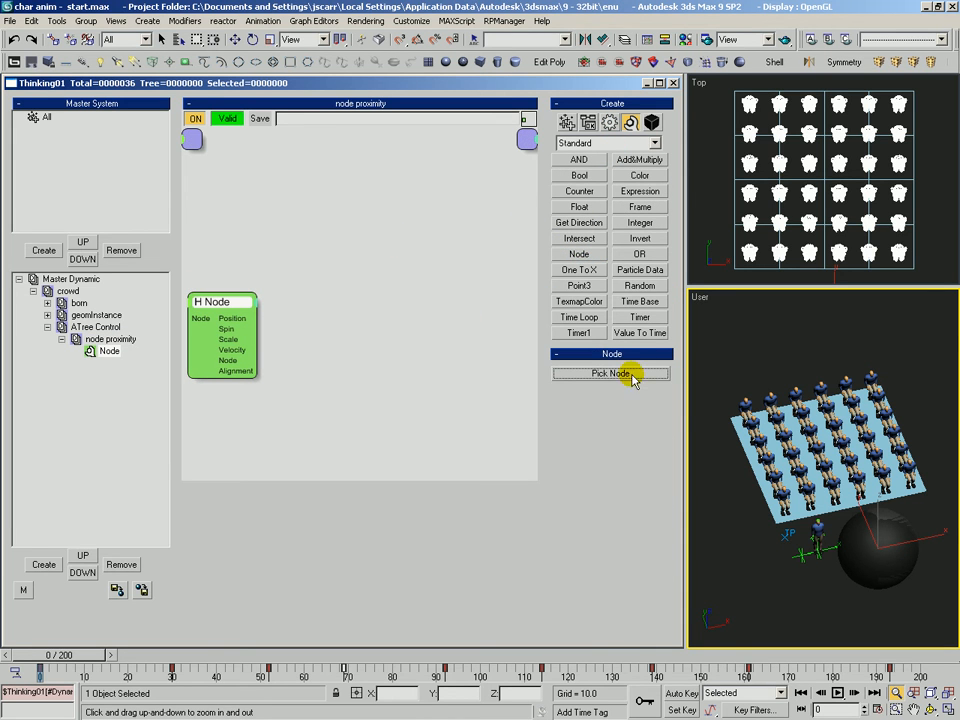
pyautogui.click(617, 375)
pyautogui.click(883, 569)
pyautogui.click(883, 569)
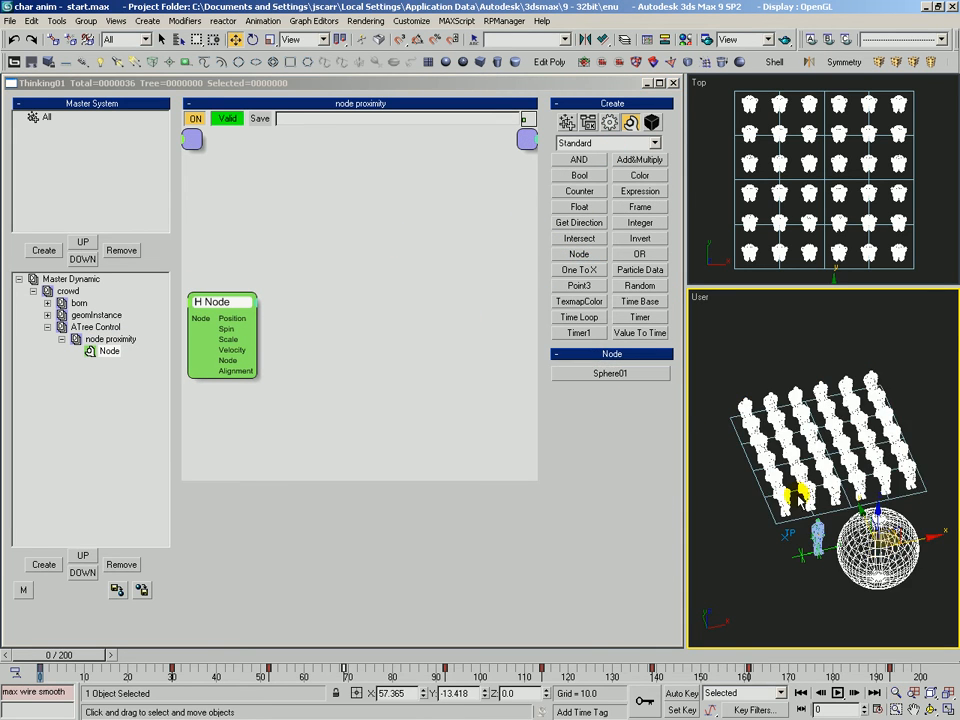
# Add an All particle group operator to the node proximity set.
pyautogui.click(405, 253)
pyautogui.click(589, 123)
pyautogui.click(568, 123)
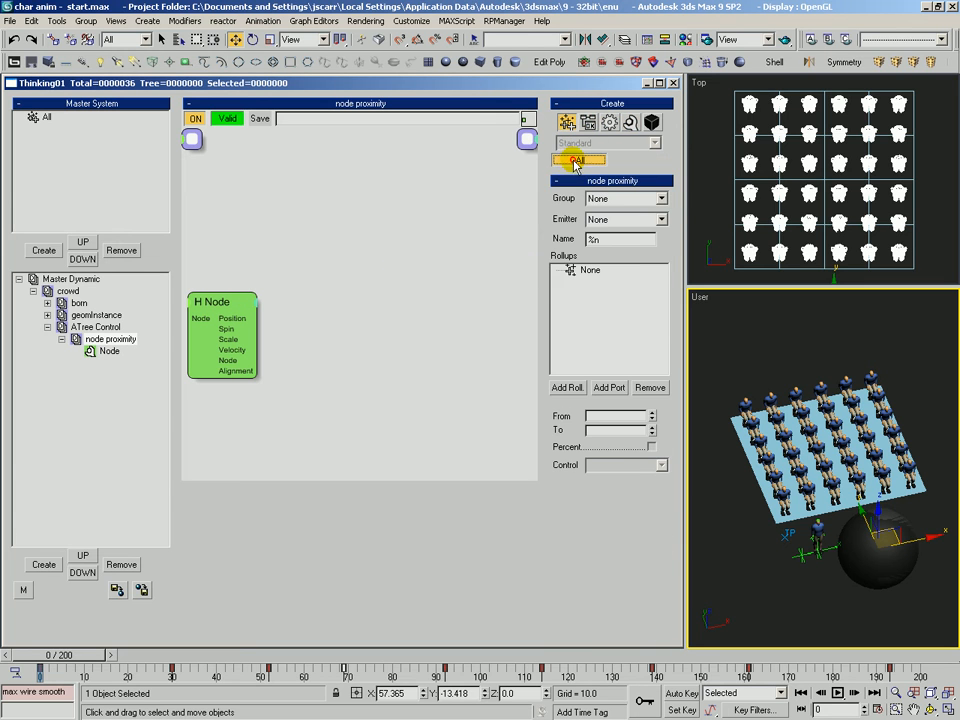
pyautogui.click(575, 162)
pyautogui.click(236, 168)
pyautogui.moveTo(236, 168); pyautogui.dragTo(208, 172)
# Add a Distance condition and wire the All particles and the Sphere01 node into its Position inputs.
pyautogui.click(588, 122)
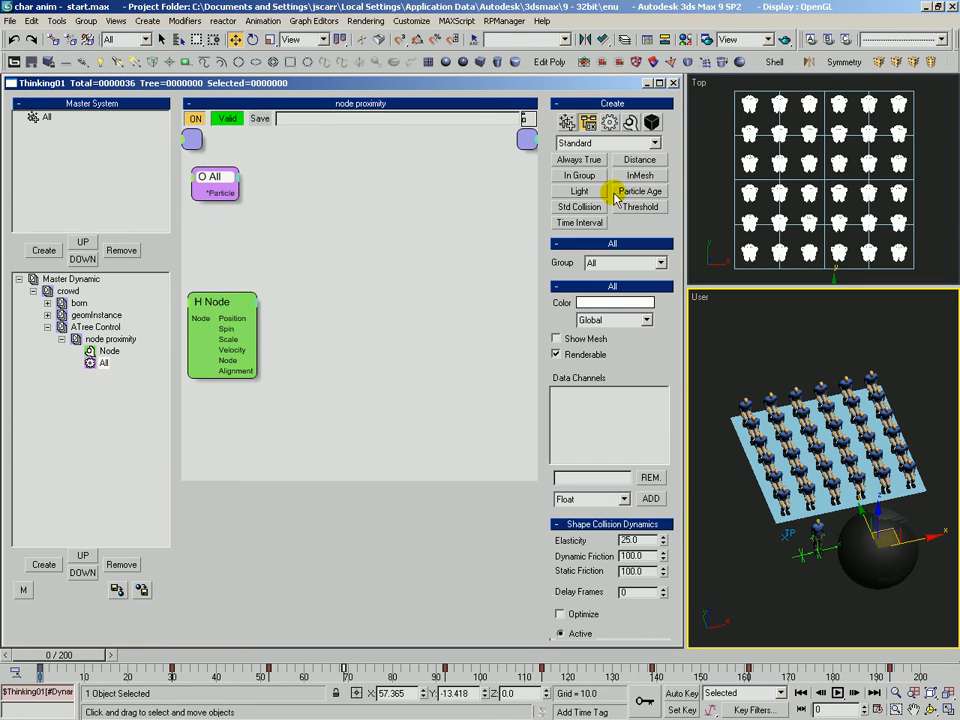
pyautogui.click(639, 159)
pyautogui.click(298, 242)
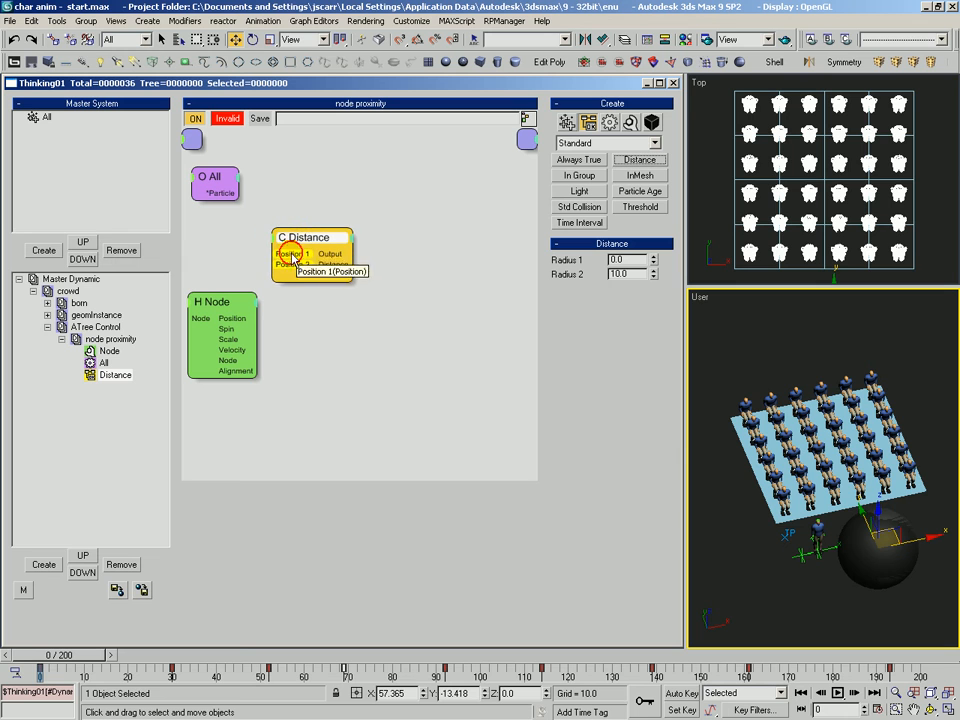
pyautogui.moveTo(237, 192); pyautogui.dragTo(225, 307)
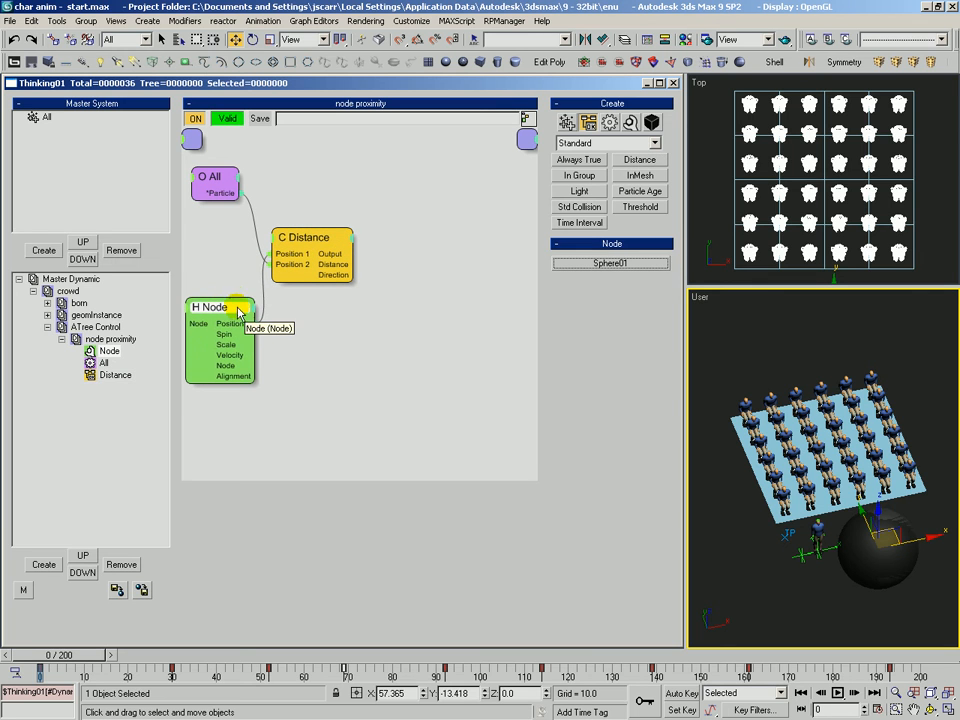
pyautogui.moveTo(317, 245); pyautogui.dragTo(296, 236)
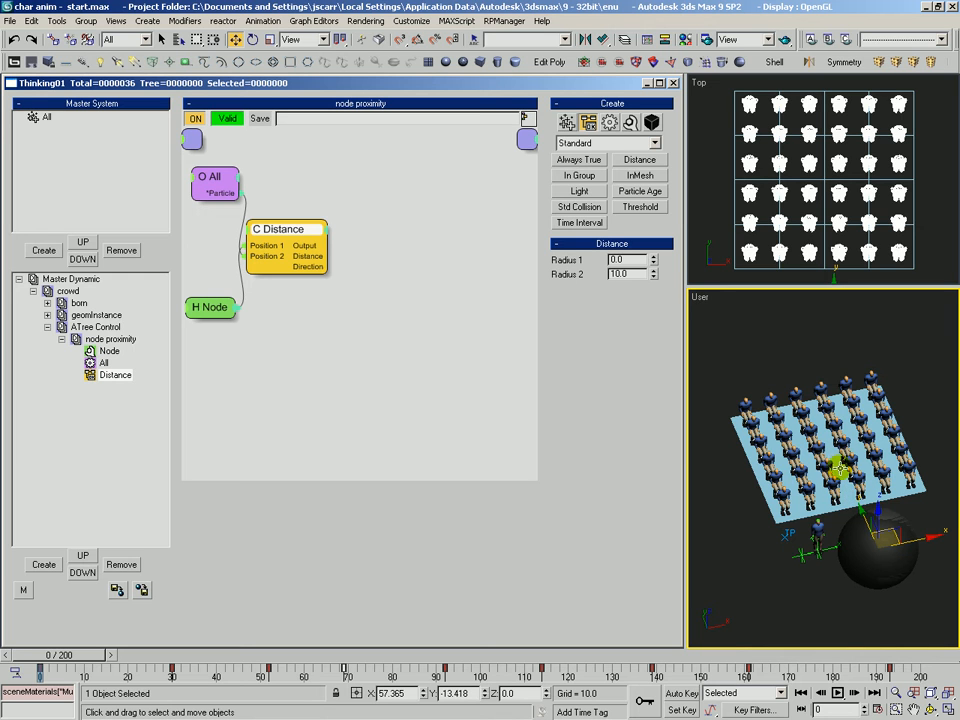
# Add an Expression helper and give it a scalar input named a.
pyautogui.click(630, 122)
pyautogui.click(430, 210)
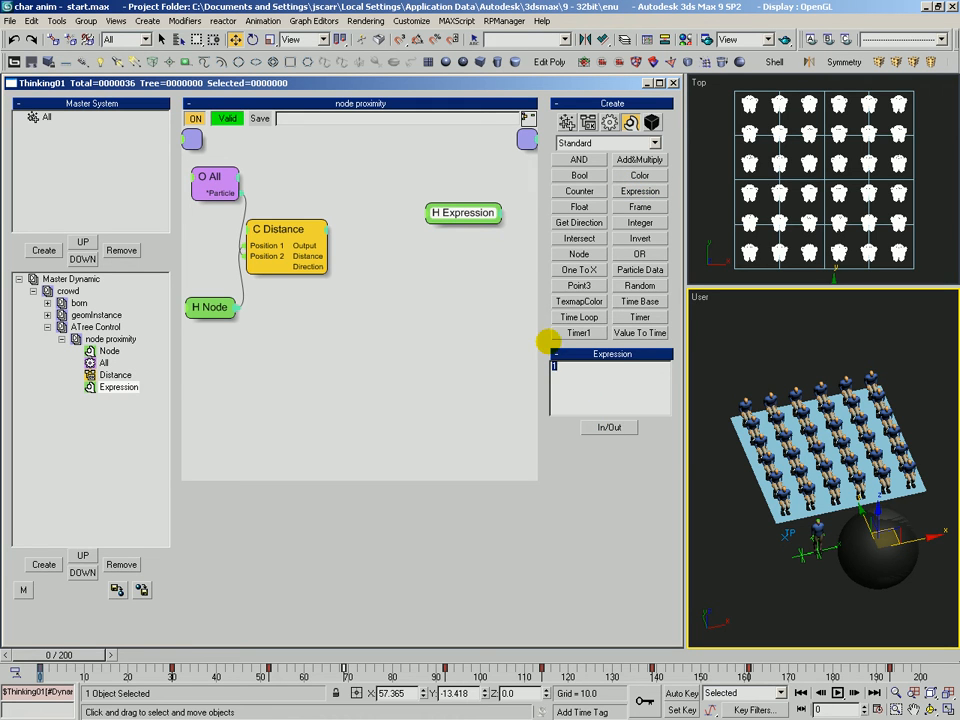
pyautogui.click(612, 427)
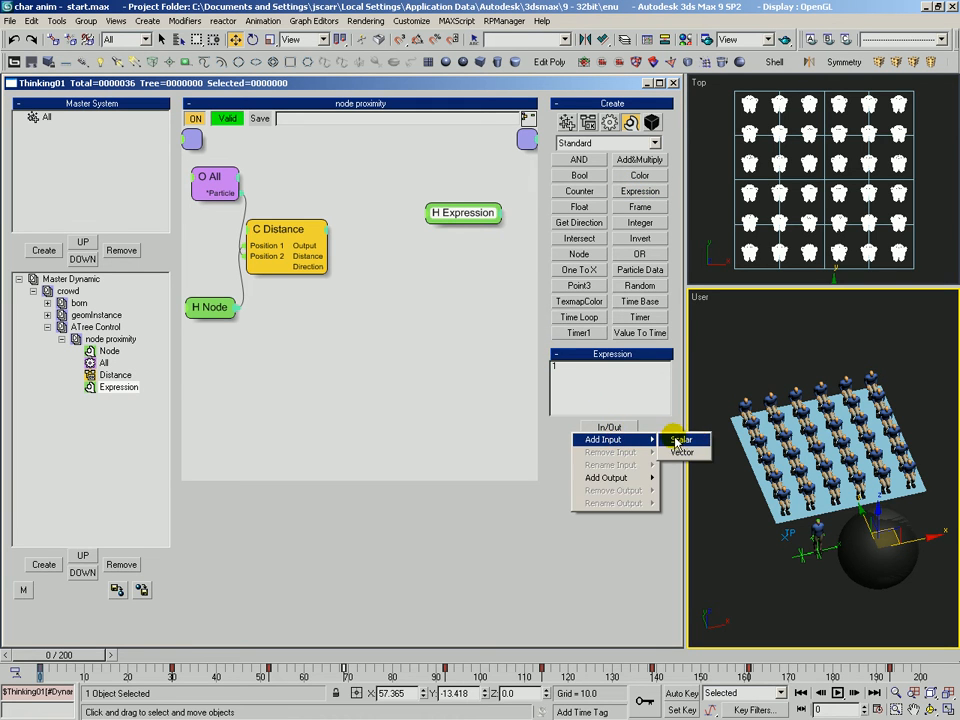
pyautogui.click(684, 442)
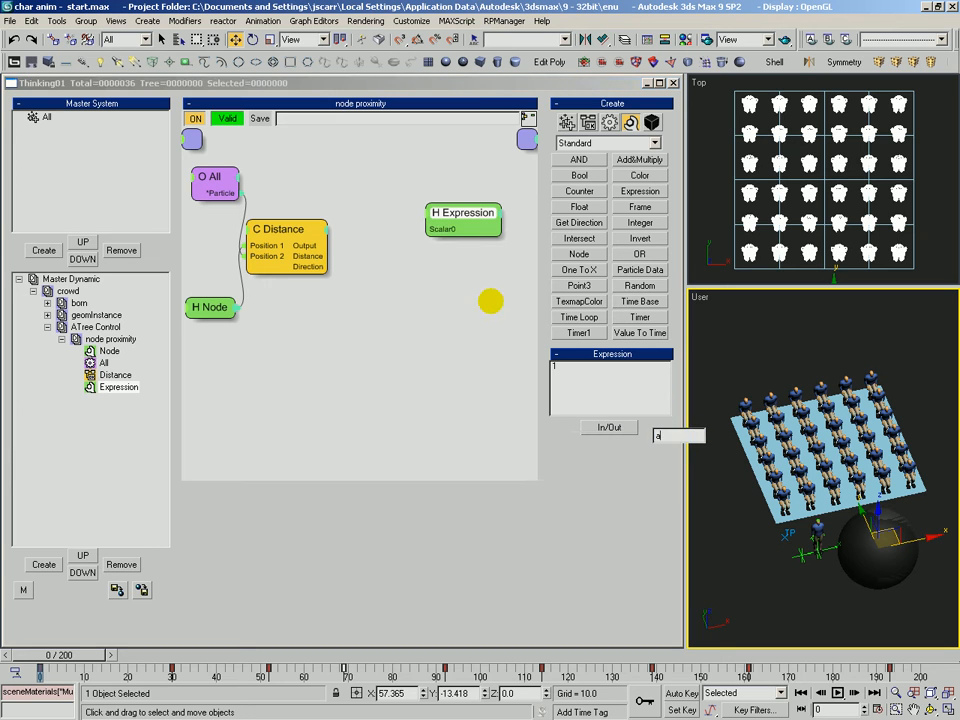
pyautogui.press('Return')
# Add a second scalar input named b to the Expression helper.
pyautogui.click(609, 427)
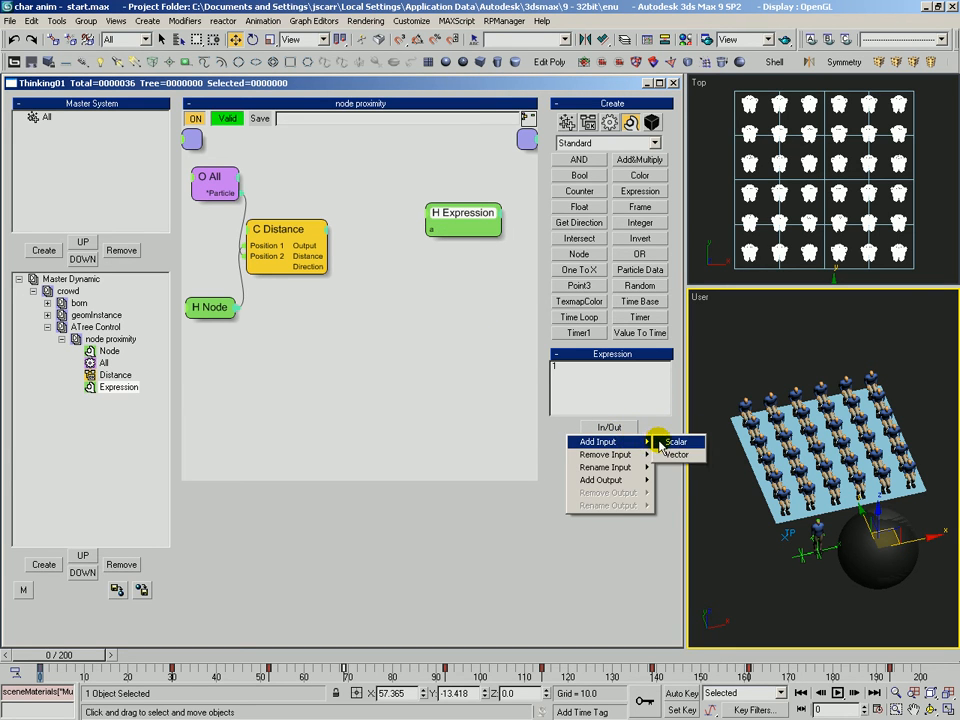
pyautogui.click(668, 442)
pyautogui.write('b')
pyautogui.press('Return')
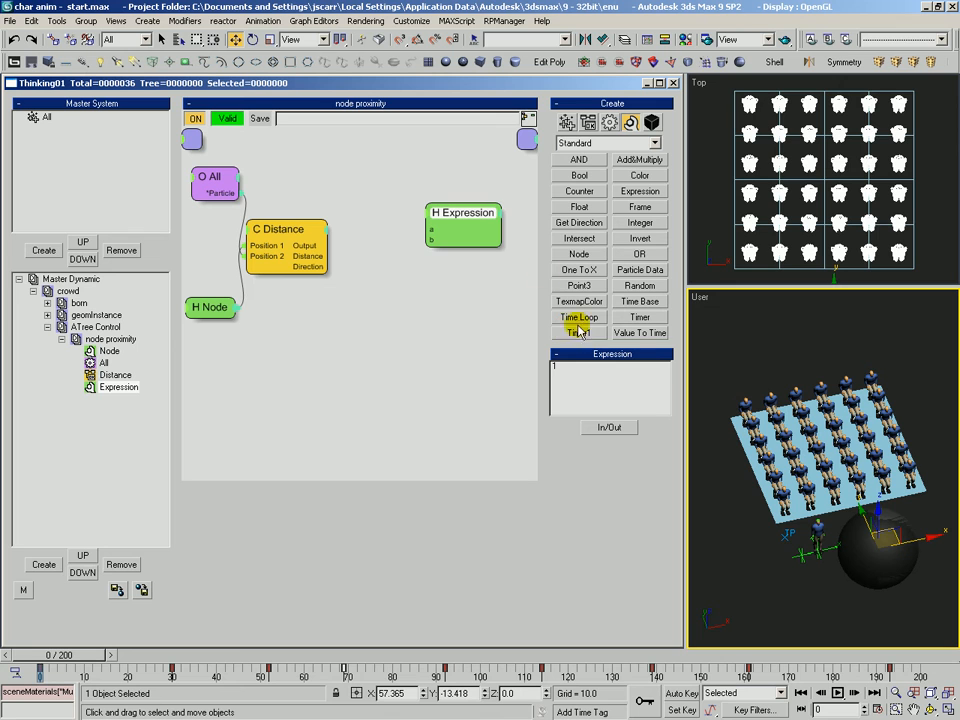
pyautogui.moveTo(455, 222); pyautogui.dragTo(417, 238)
# Add a scalar output named ATree to the Expression helper.
pyautogui.click(609, 427)
pyautogui.moveTo(610, 478)
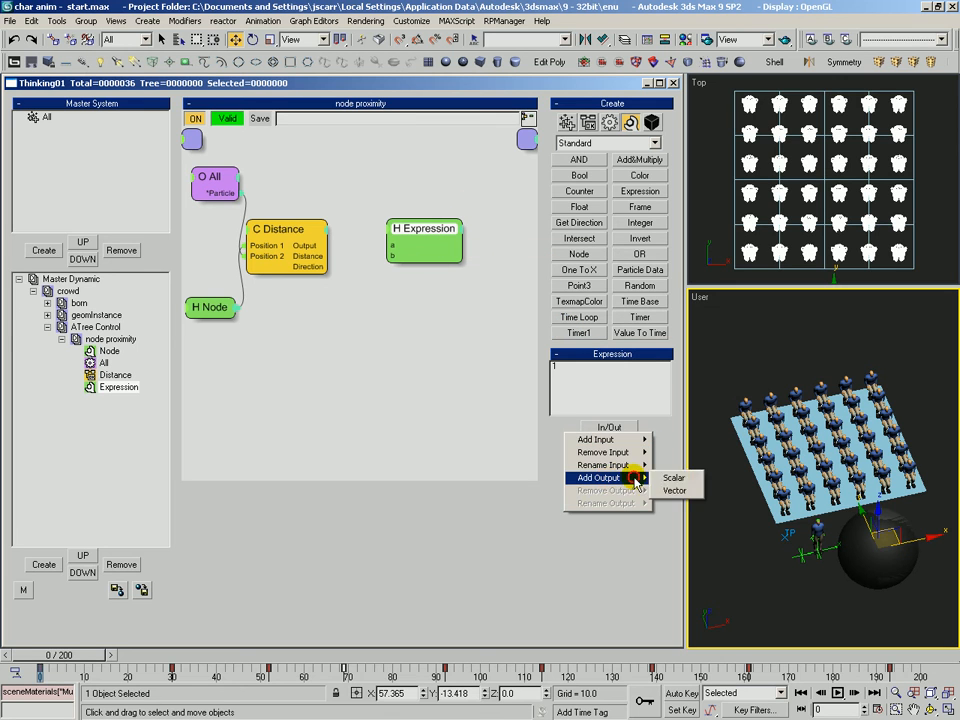
pyautogui.click(673, 478)
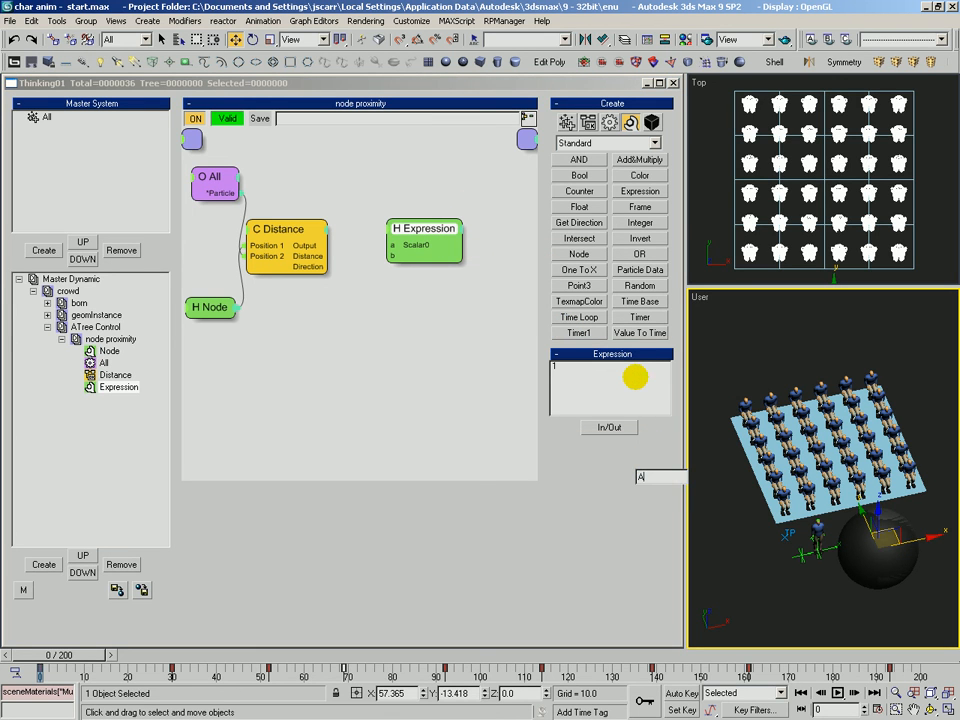
pyautogui.write('ATree')
pyautogui.click(635, 377)
# Rearrange the Distance and Expression nodes and add a Float helper below them.
pyautogui.moveTo(400, 222); pyautogui.dragTo(372, 240)
pyautogui.moveTo(277, 235); pyautogui.dragTo(250, 237)
pyautogui.moveTo(388, 255); pyautogui.dragTo(382, 248)
pyautogui.click(598, 206)
pyautogui.click(288, 285)
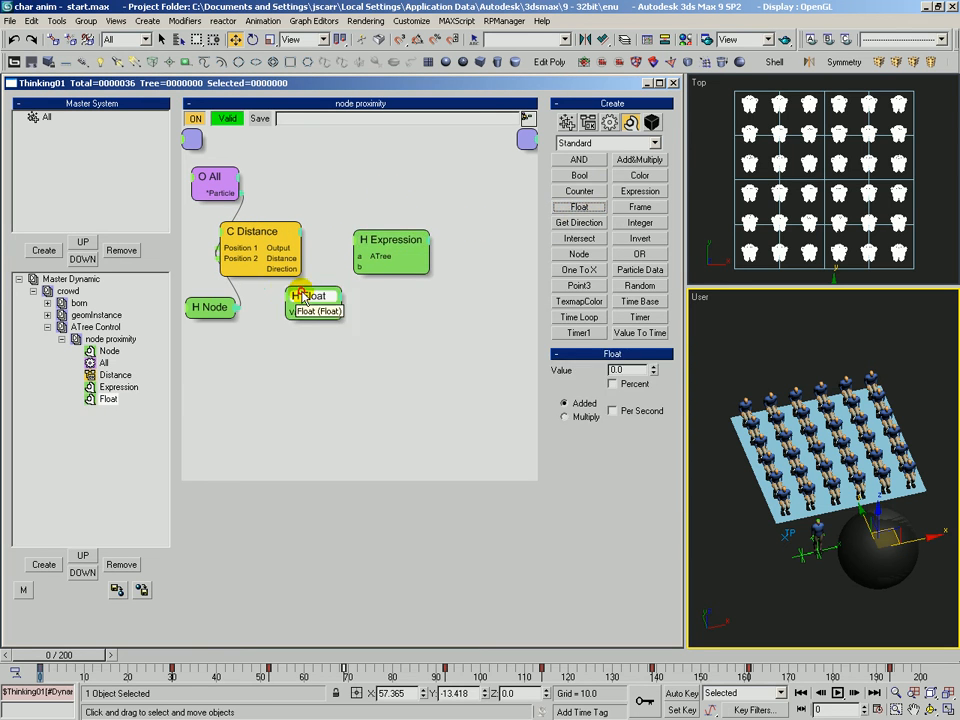
# Rearrange the Float, Expression, Distance and All nodes in the node proximity view.
pyautogui.moveTo(297, 291); pyautogui.dragTo(271, 311)
pyautogui.moveTo(373, 240); pyautogui.dragTo(362, 243)
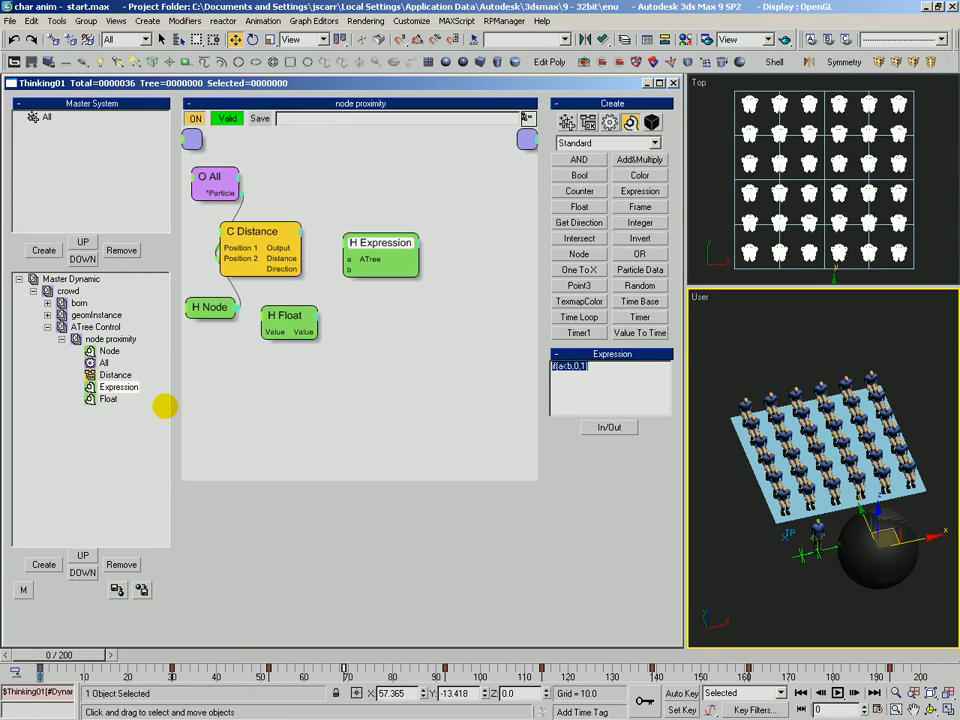
pyautogui.moveTo(377, 242); pyautogui.dragTo(371, 242)
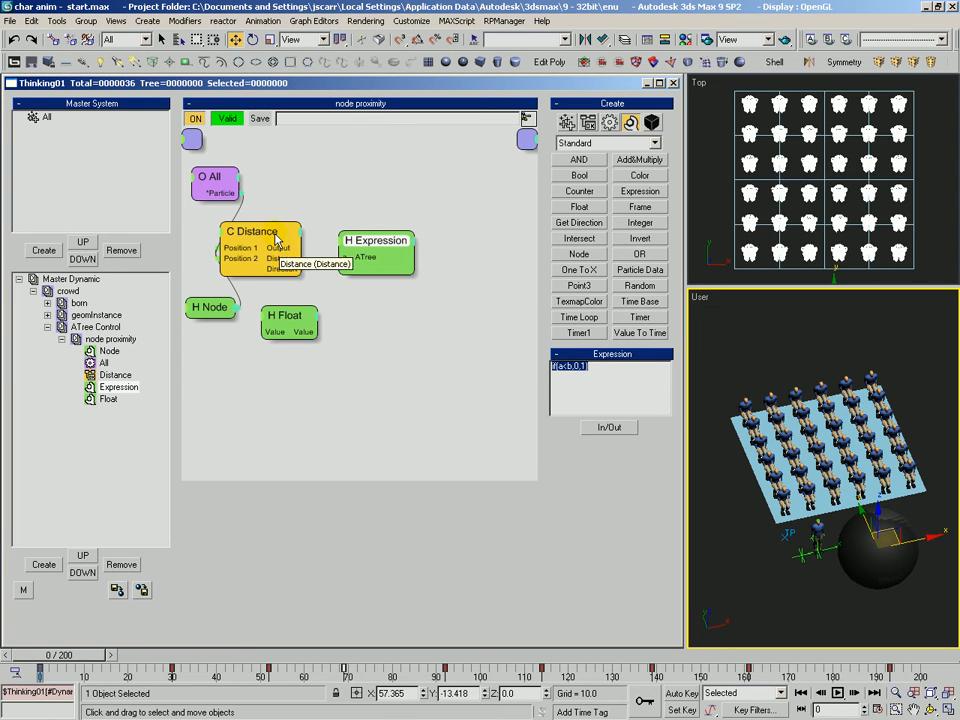
pyautogui.moveTo(268, 236); pyautogui.dragTo(261, 235)
pyautogui.moveTo(210, 177); pyautogui.dragTo(209, 174)
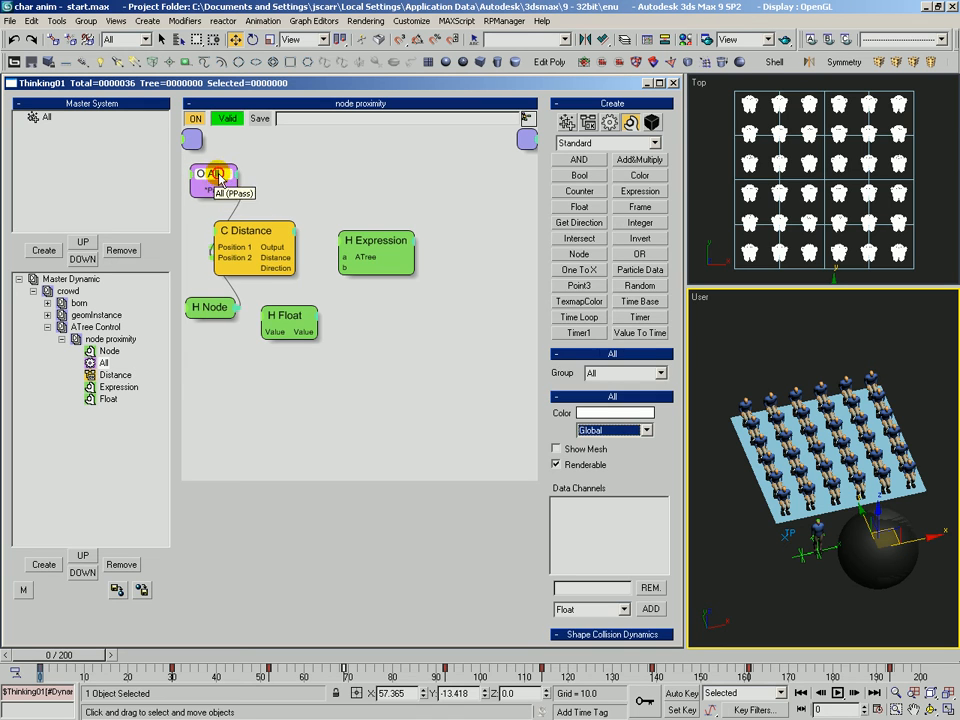
# Wire the Distance node's Distance output into the Expression helper's a input.
pyautogui.moveTo(210, 307); pyautogui.dragTo(210, 310)
pyautogui.moveTo(264, 245); pyautogui.dragTo(360, 257)
pyautogui.doubleClick(565, 370)
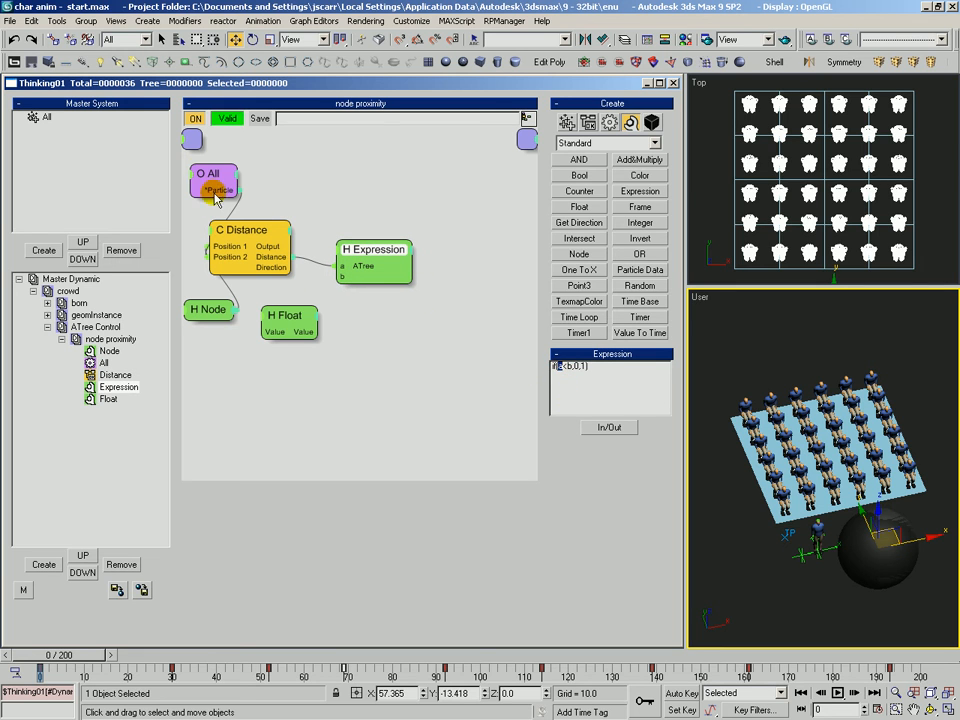
# Wire the Float helper's value into the Expression's b input and set the Float value to 80.
pyautogui.click(279, 311)
pyautogui.moveTo(279, 311); pyautogui.dragTo(311, 317)
pyautogui.doubleClick(619, 373)
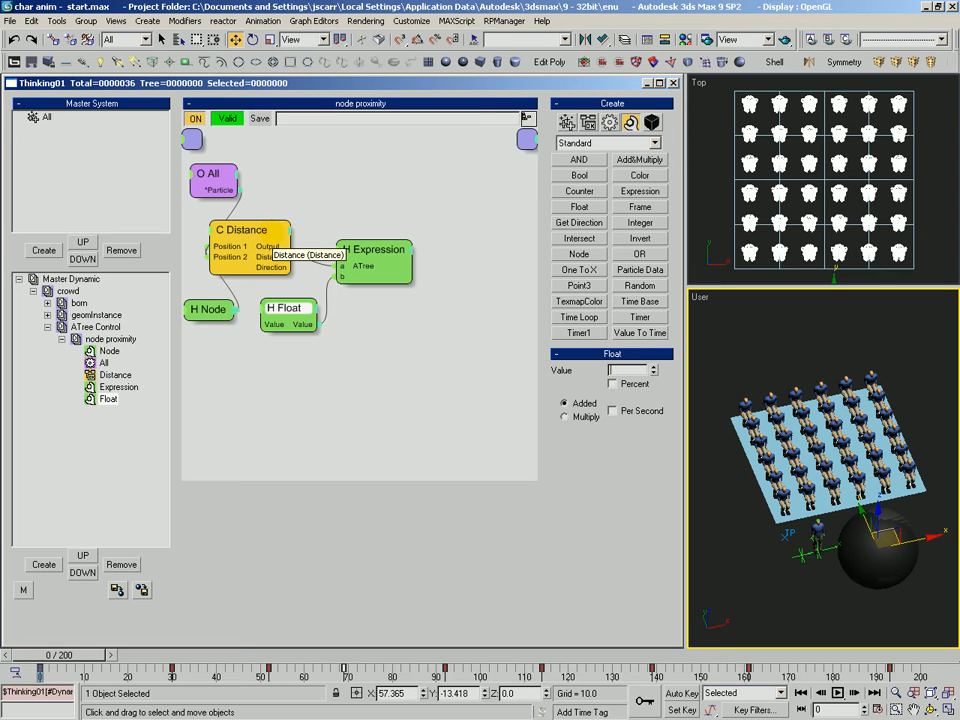
pyautogui.press('Return')
pyautogui.moveTo(371, 248); pyautogui.dragTo(366, 255)
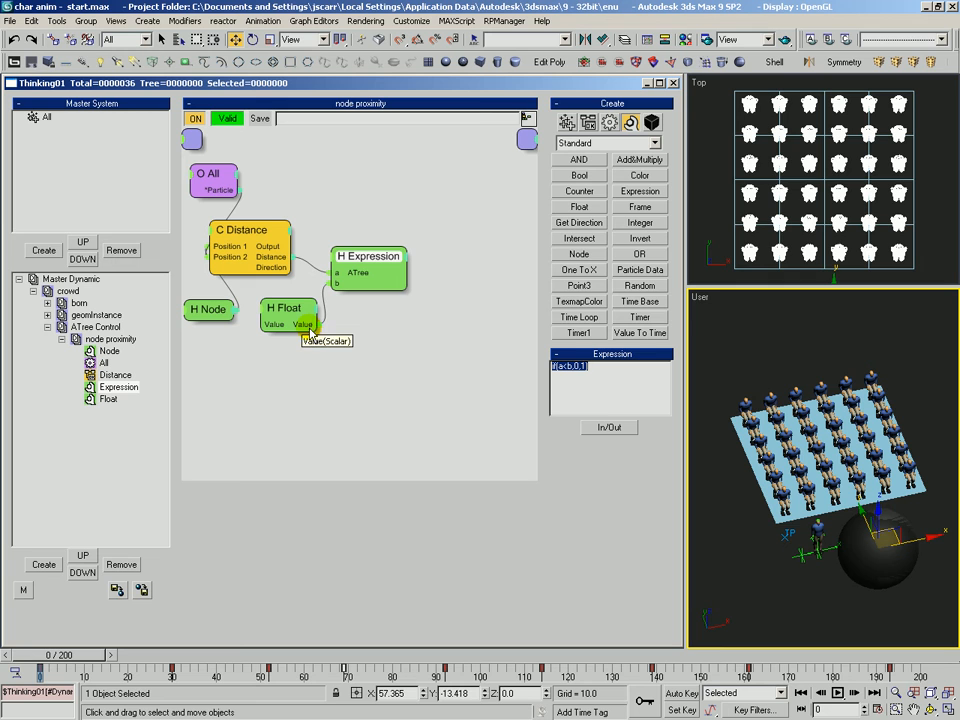
pyautogui.moveTo(338, 254); pyautogui.dragTo(329, 249)
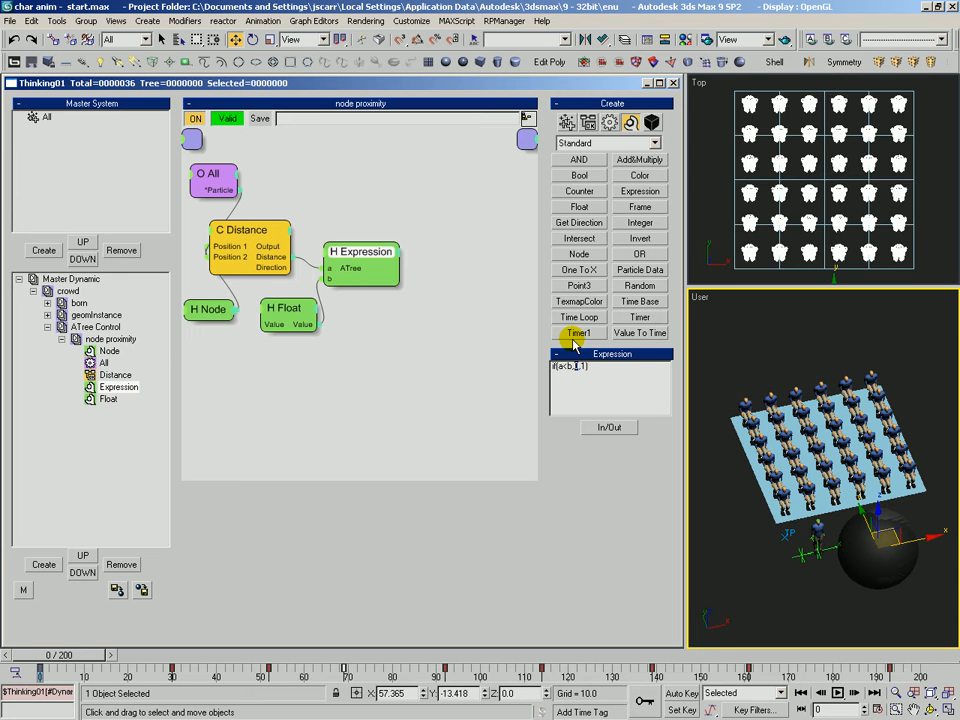
pyautogui.moveTo(588, 367); pyautogui.dragTo(582, 367)
# Add a Memory operator and connect the All node's particle output to its Particle input.
pyautogui.click(609, 123)
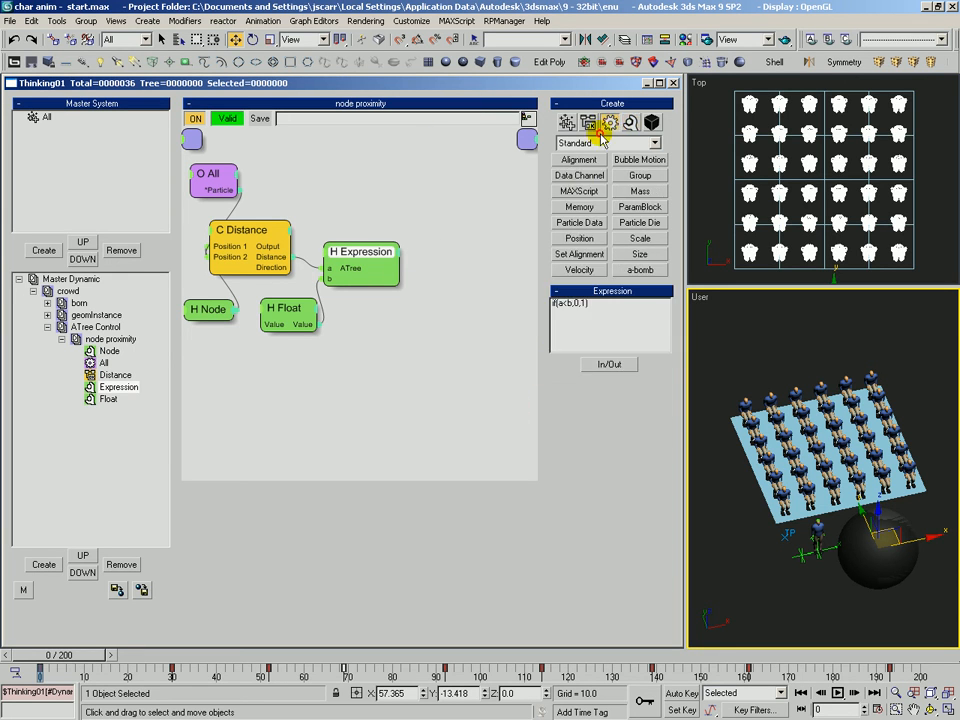
pyautogui.click(463, 212)
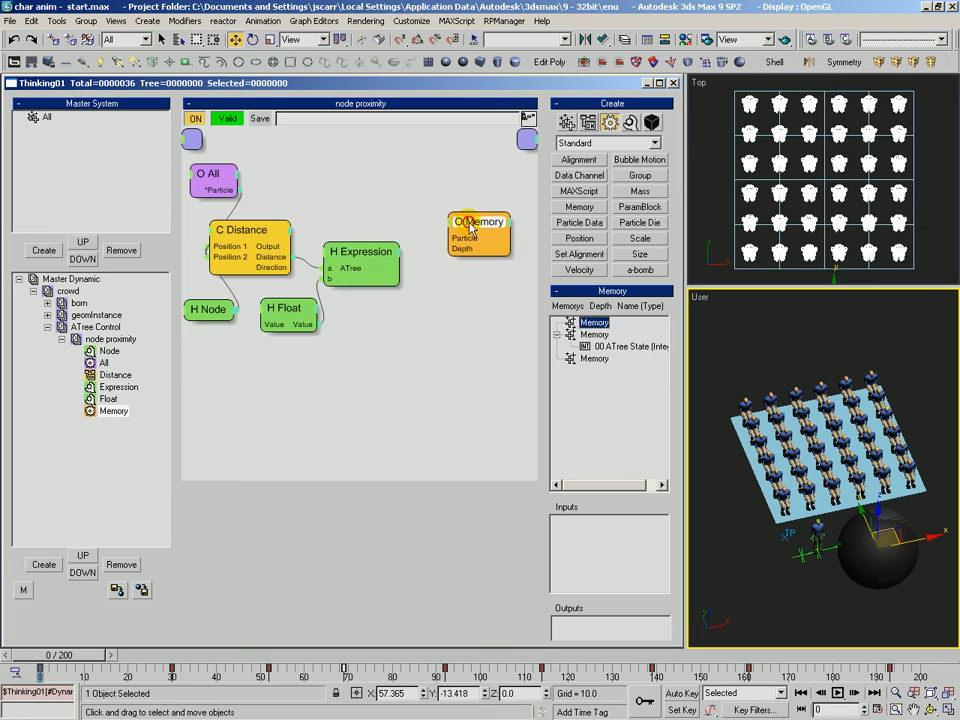
pyautogui.moveTo(464, 213); pyautogui.dragTo(241, 190)
pyautogui.moveTo(478, 214); pyautogui.dragTo(477, 209)
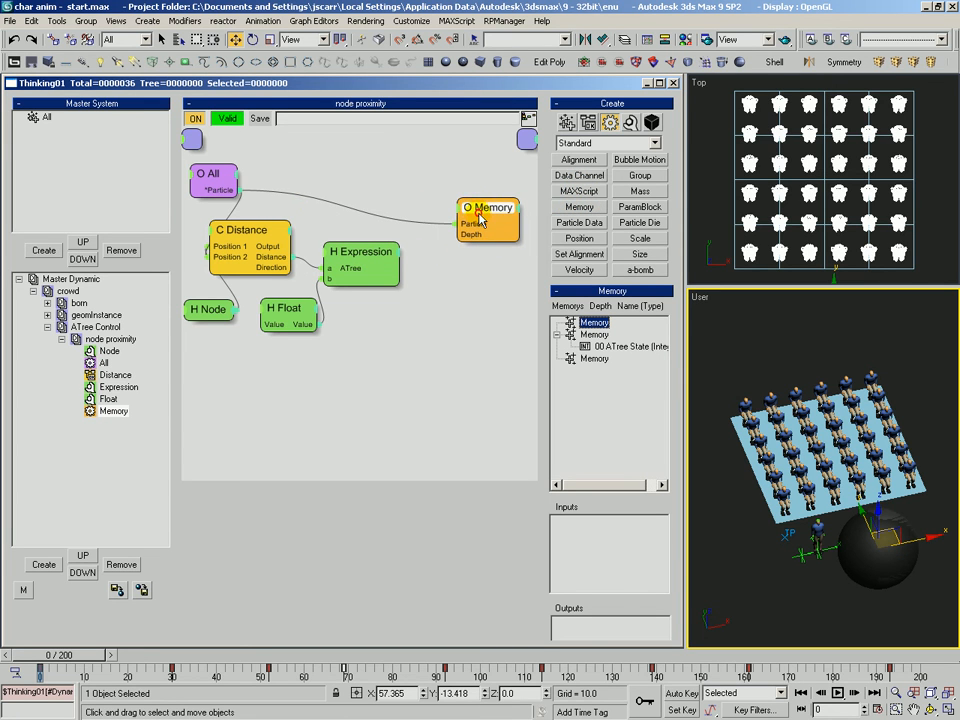
# Expose ATree State as a Memory node input and wire the Expression's ATree output into it.
pyautogui.moveTo(613, 343); pyautogui.dragTo(625, 552)
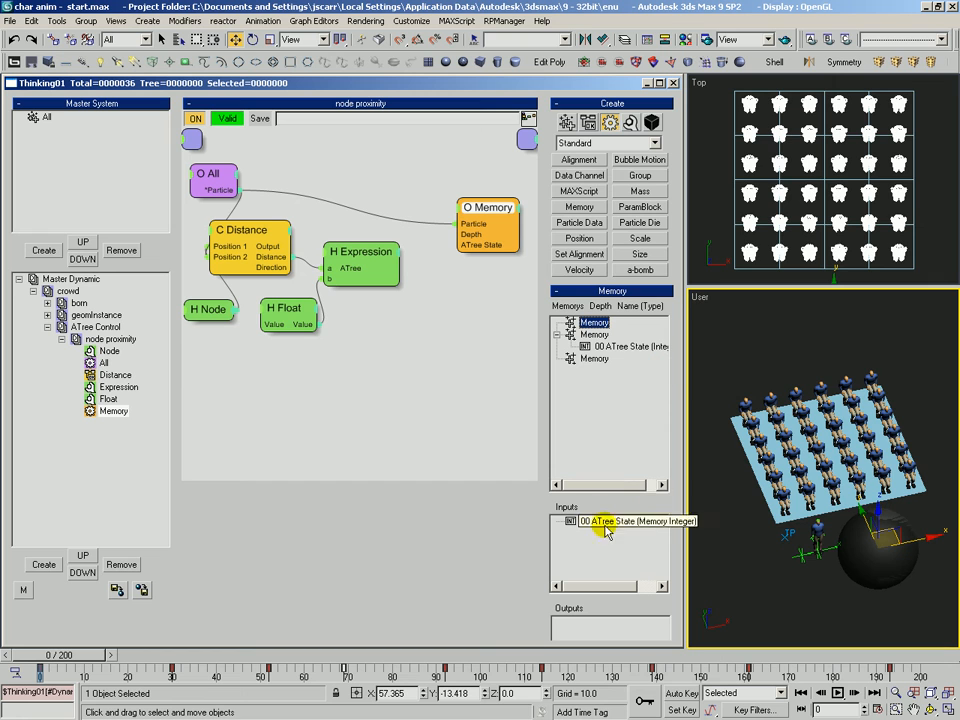
pyautogui.click(367, 254)
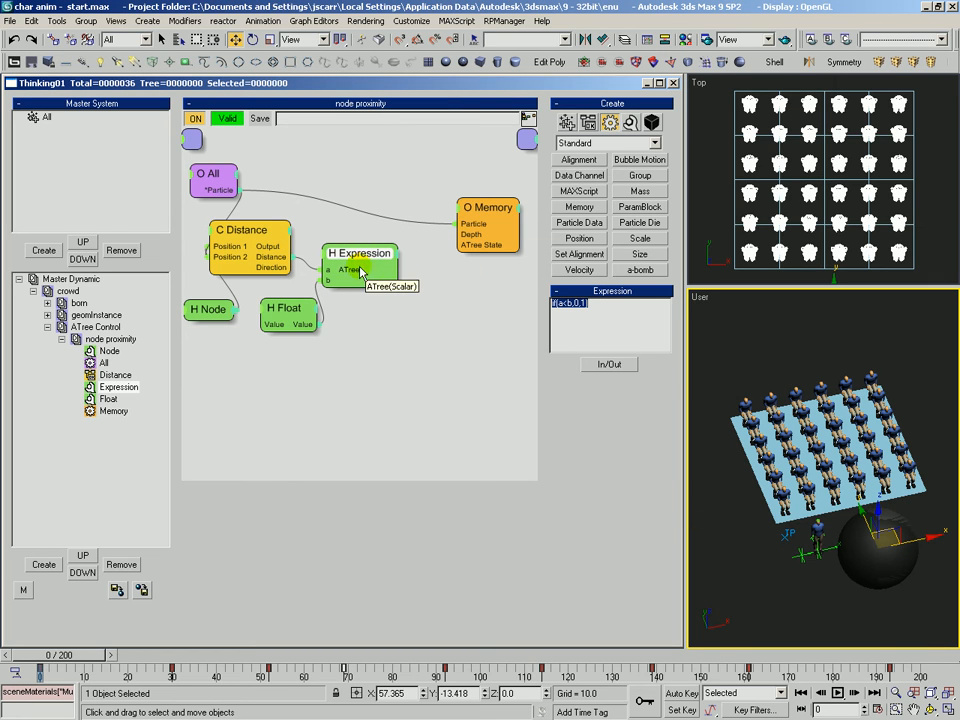
pyautogui.moveTo(396, 268); pyautogui.dragTo(476, 248)
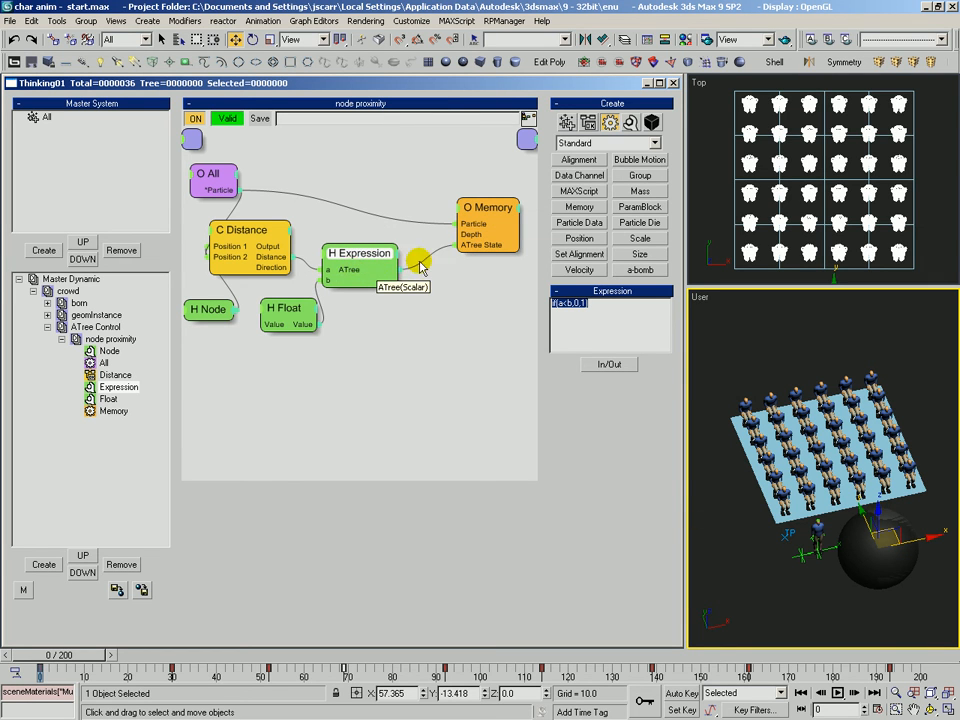
pyautogui.moveTo(488, 201); pyautogui.dragTo(478, 197)
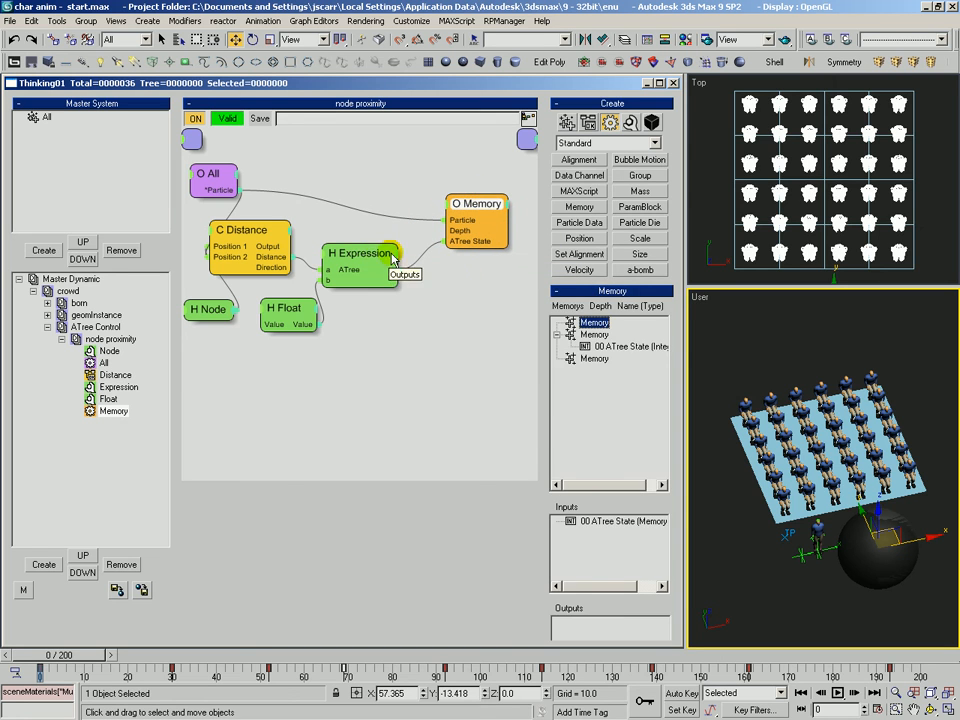
pyautogui.moveTo(358, 256); pyautogui.dragTo(373, 257)
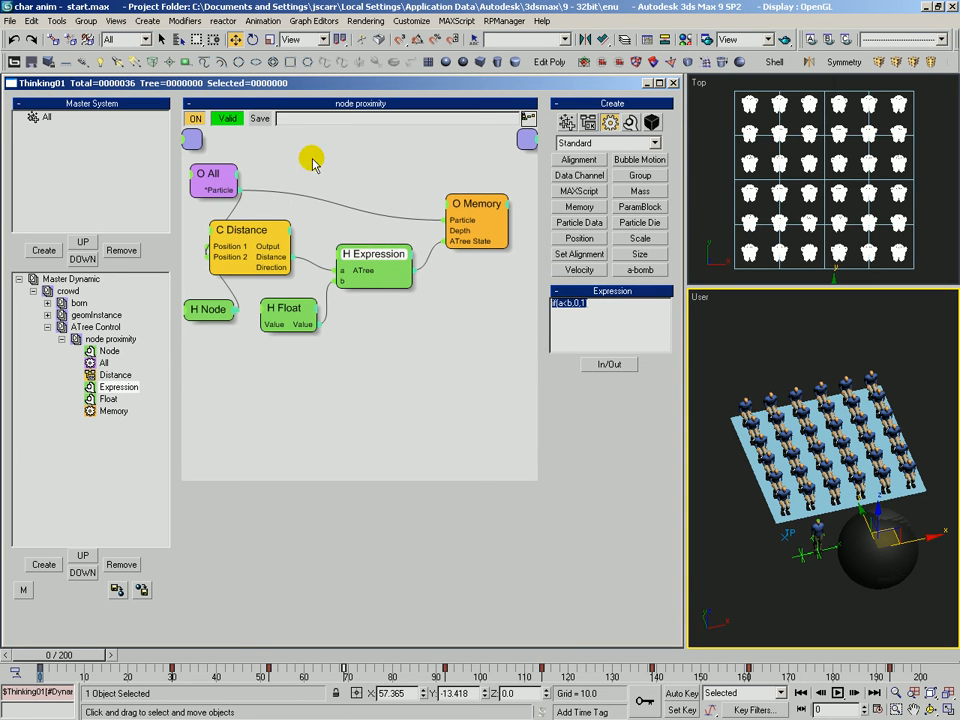
pyautogui.click(315, 274)
pyautogui.click(208, 309)
pyautogui.click(292, 311)
pyautogui.moveTo(294, 313); pyautogui.dragTo(298, 313)
# Examine the crowd and sphere in the Perspective view while scrubbing the timeline.
pyautogui.click(843, 437)
pyautogui.hotkey('alt', 'z')
pyautogui.moveTo(832, 442); pyautogui.dragTo(830, 500)
pyautogui.hotkey('ctrl', 'r')
pyautogui.moveTo(90, 663); pyautogui.dragTo(146, 655)
pyautogui.hotkey('alt', 'z')
pyautogui.moveTo(810, 432); pyautogui.dragTo(786, 403)
pyautogui.press('p')
pyautogui.hotkey('ctrl', 'r')
pyautogui.moveTo(786, 471); pyautogui.dragTo(806, 455)
pyautogui.keyDown('alt'); pyautogui.moveTo(806, 455); pyautogui.dragTo(802, 420, button='middle'); pyautogui.keyUp('alt')
pyautogui.click(877, 709)
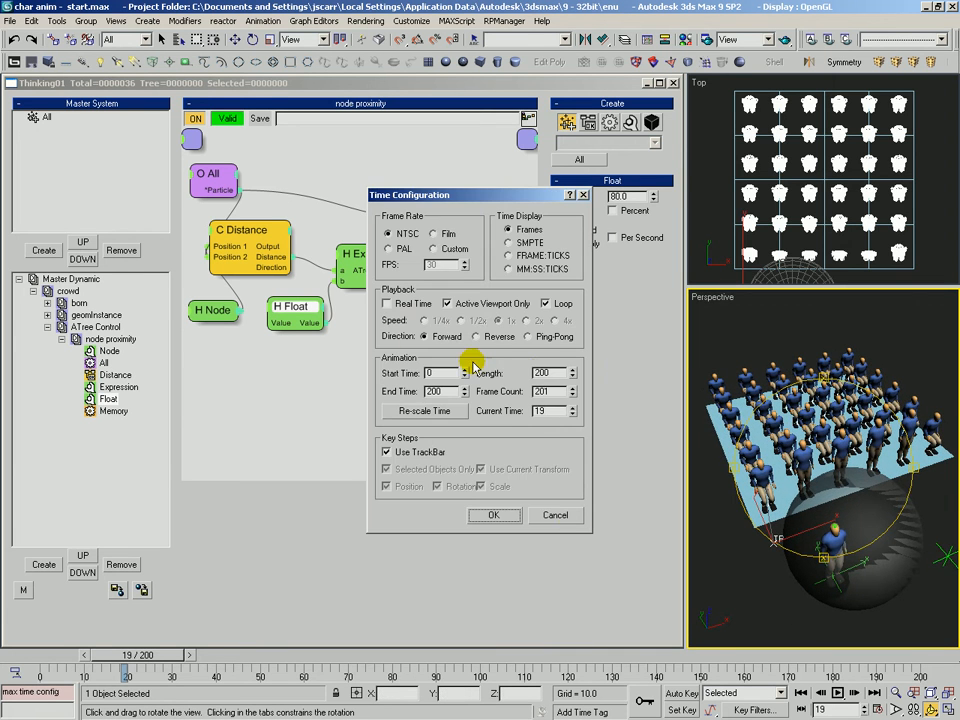
pyautogui.click(565, 519)
pyautogui.hotkey('ctrl', 'r')
pyautogui.moveTo(823, 447)
pyautogui.mouseDown()
pyautogui.moveTo(814, 443)
pyautogui.moveTo(806, 470)
pyautogui.moveTo(831, 437)
pyautogui.moveTo(808, 433)
pyautogui.mouseUp()
pyautogui.hotkey('alt', 'z')
pyautogui.hotkey('ctrl', 'p')
pyautogui.hotkey('alt', 'z')
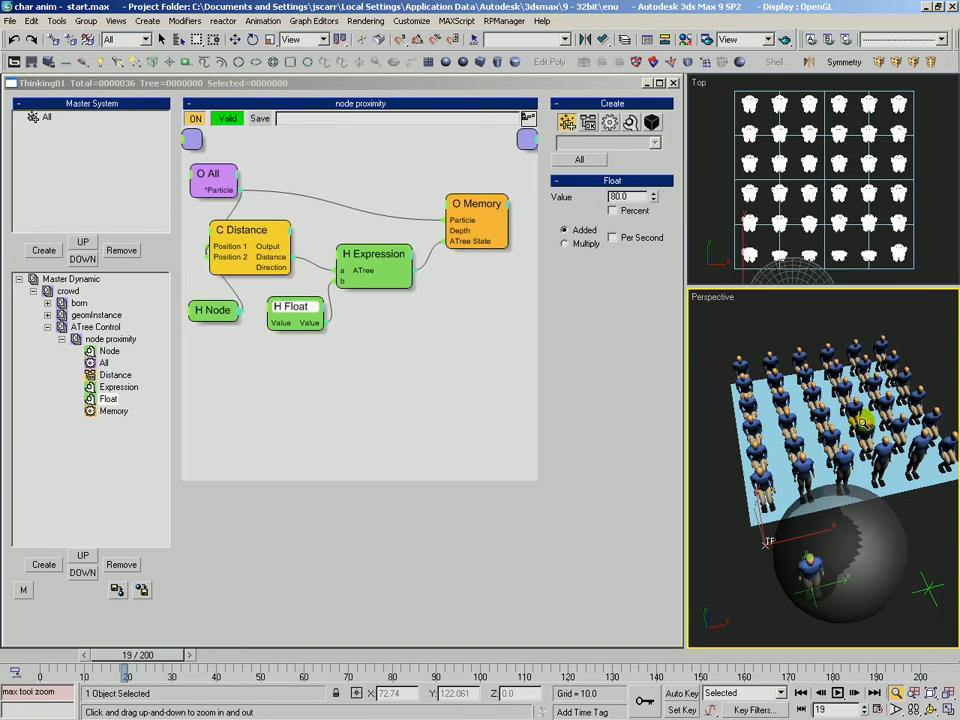
pyautogui.hotkey('ctrl', 'p')
pyautogui.moveTo(862, 417); pyautogui.dragTo(834, 415)
# Hide the source guy layer in the Layer manager.
pyautogui.press('l')
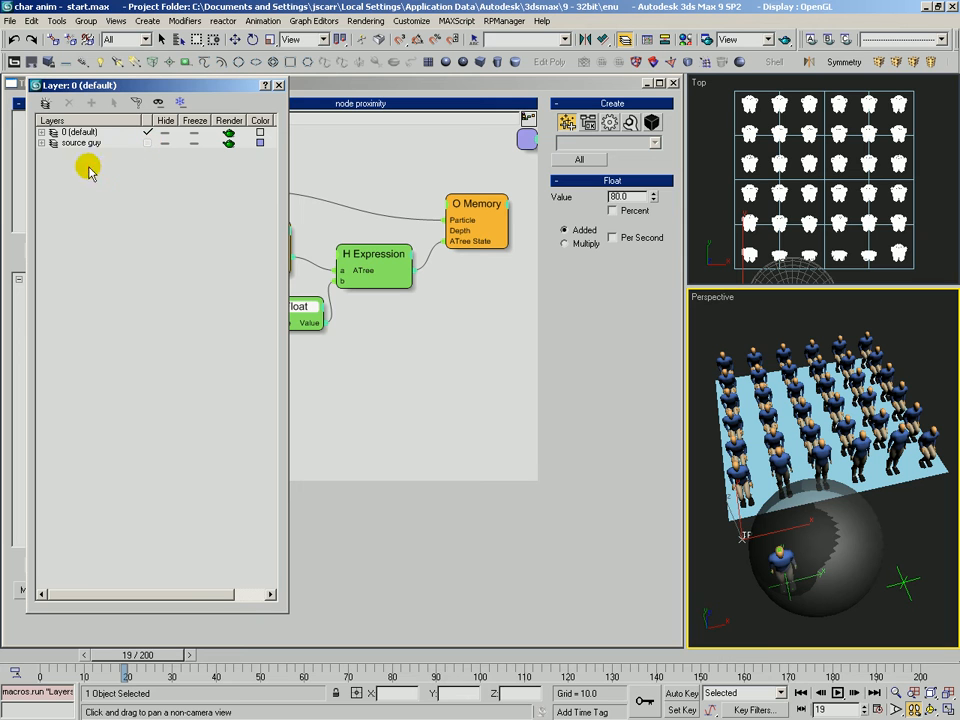
pyautogui.click(165, 144)
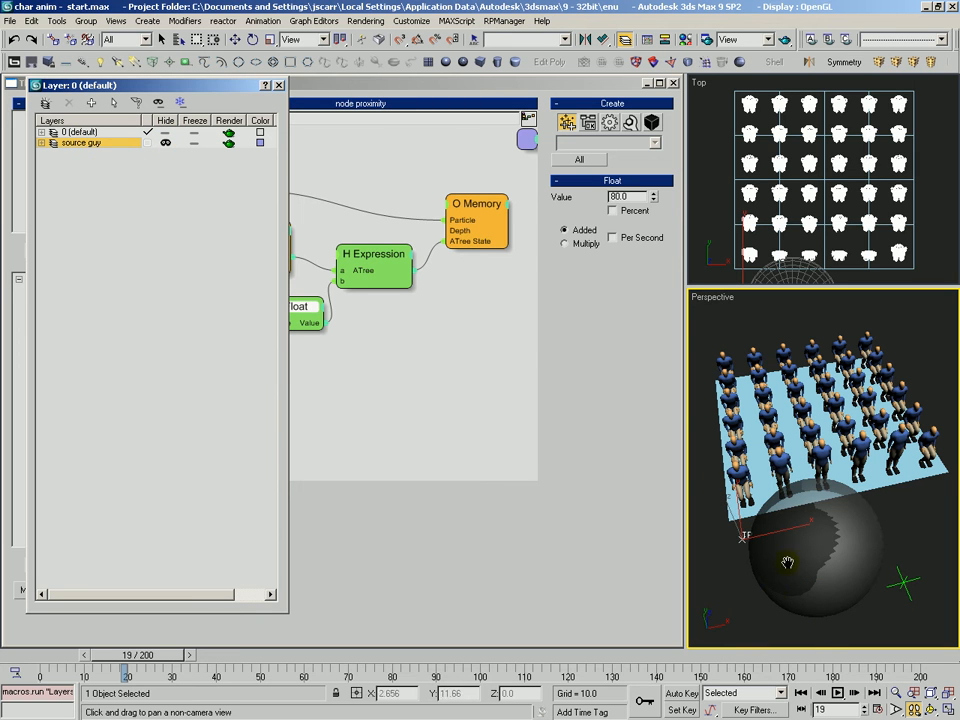
pyautogui.click(357, 133)
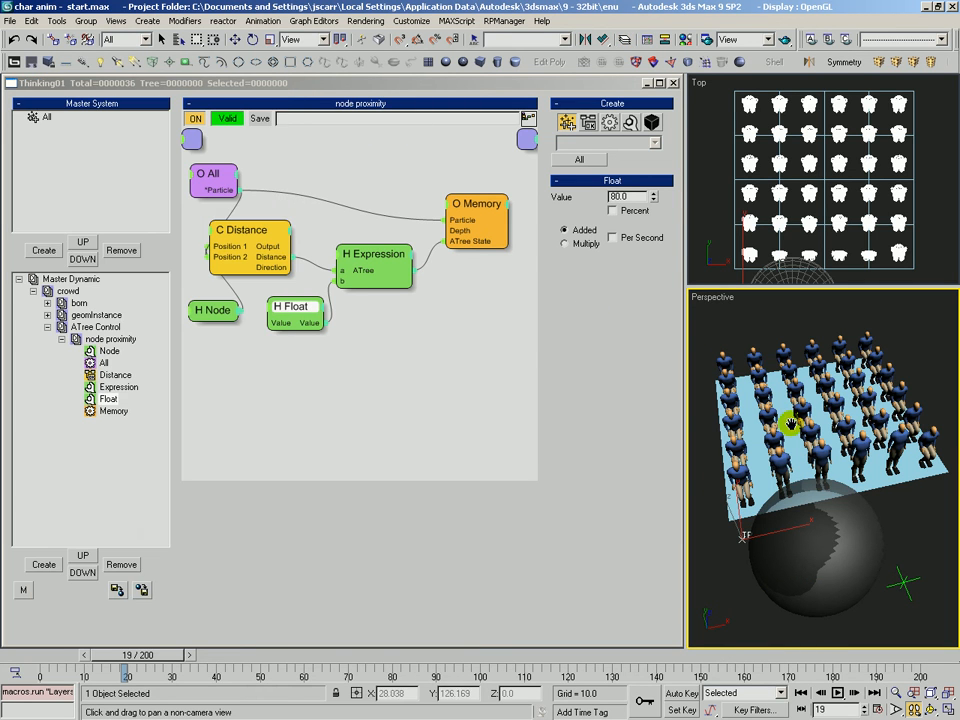
# Play the animation to watch how the crowd reacts near the sphere.
pyautogui.hotkey('ctrl', 'r')
pyautogui.moveTo(807, 433); pyautogui.dragTo(798, 437)
pyautogui.hotkey('alt', 'z')
pyautogui.moveTo(739, 476); pyautogui.dragTo(757, 459)
pyautogui.hotkey('ctrl', 'p')
pyautogui.moveTo(806, 435); pyautogui.dragTo(816, 433)
pyautogui.press('/')
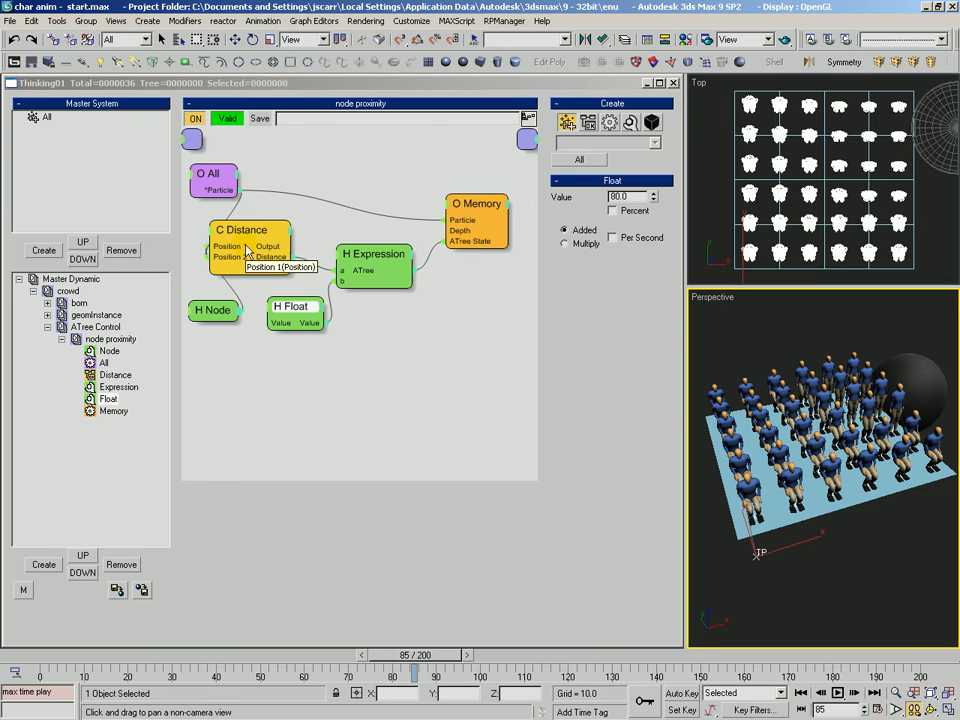
# Open the geomInstance dynamic set and inspect its Memory node and Geom Instance animation tree states.
pyautogui.moveTo(300, 306); pyautogui.dragTo(296, 304)
pyautogui.moveTo(376, 261); pyautogui.dragTo(369, 252)
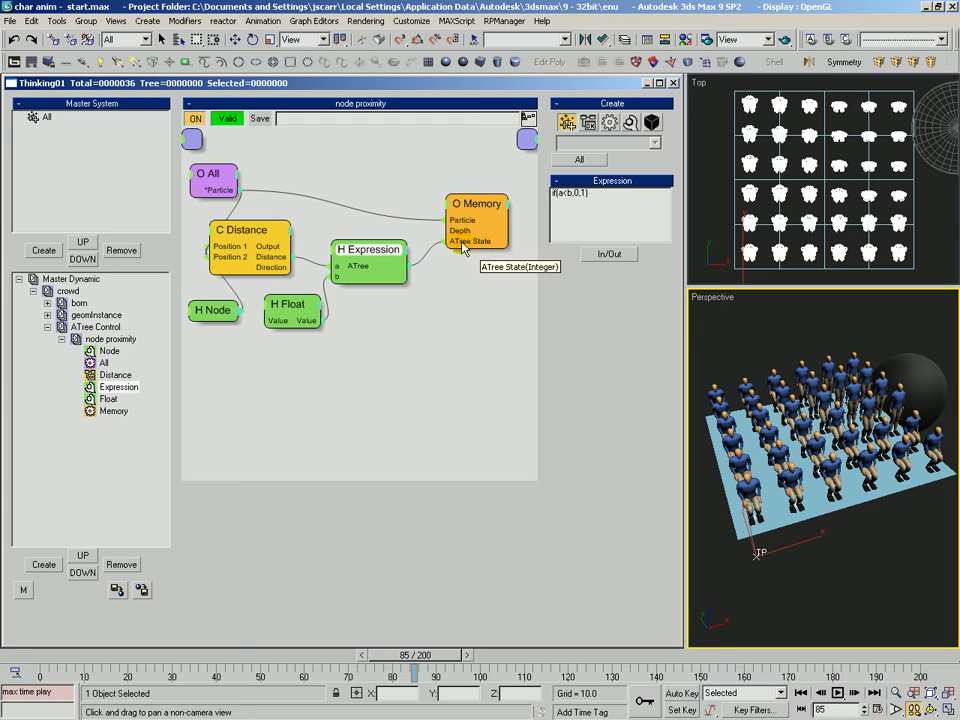
pyautogui.click(78, 315)
pyautogui.click(47, 315)
pyautogui.click(226, 247)
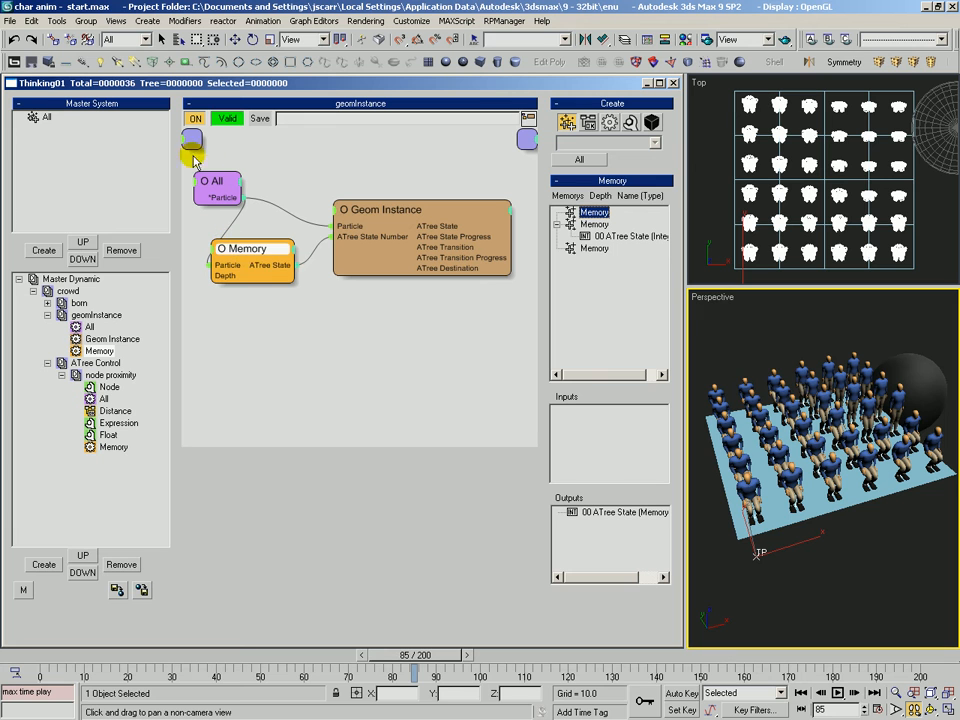
pyautogui.moveTo(249, 252); pyautogui.dragTo(246, 249)
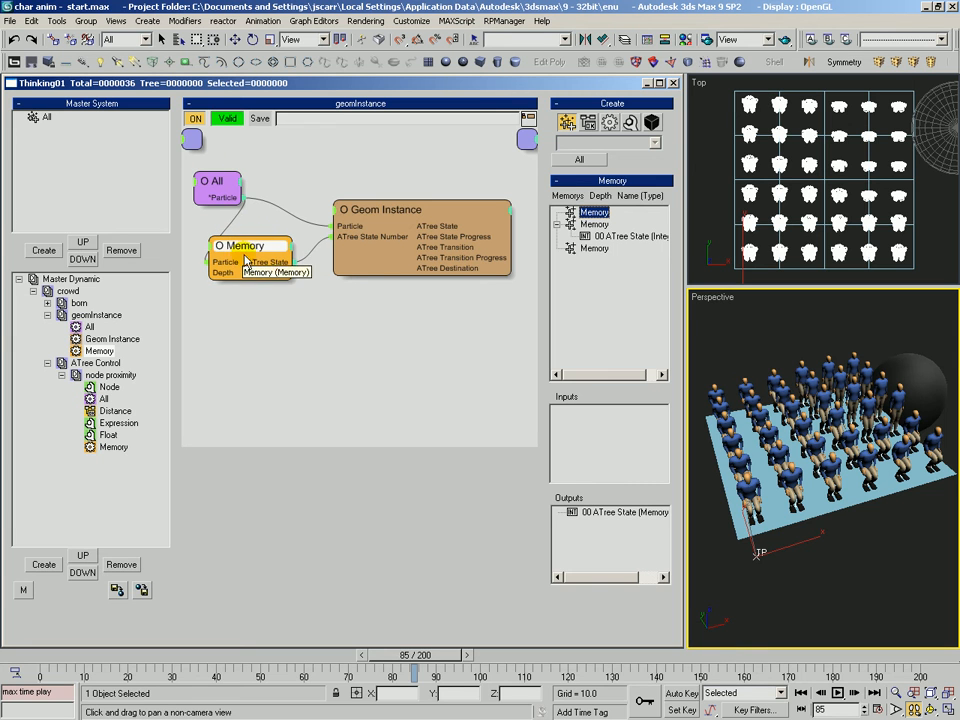
pyautogui.moveTo(386, 208); pyautogui.dragTo(383, 205)
pyautogui.moveTo(624, 390); pyautogui.dragTo(614, 220)
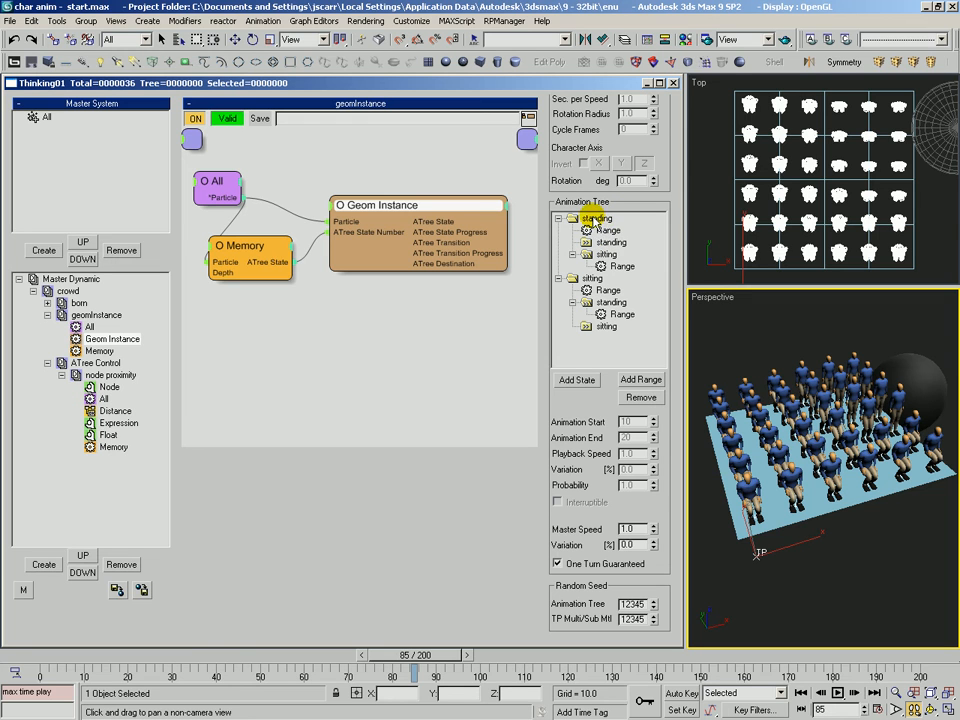
pyautogui.click(607, 230)
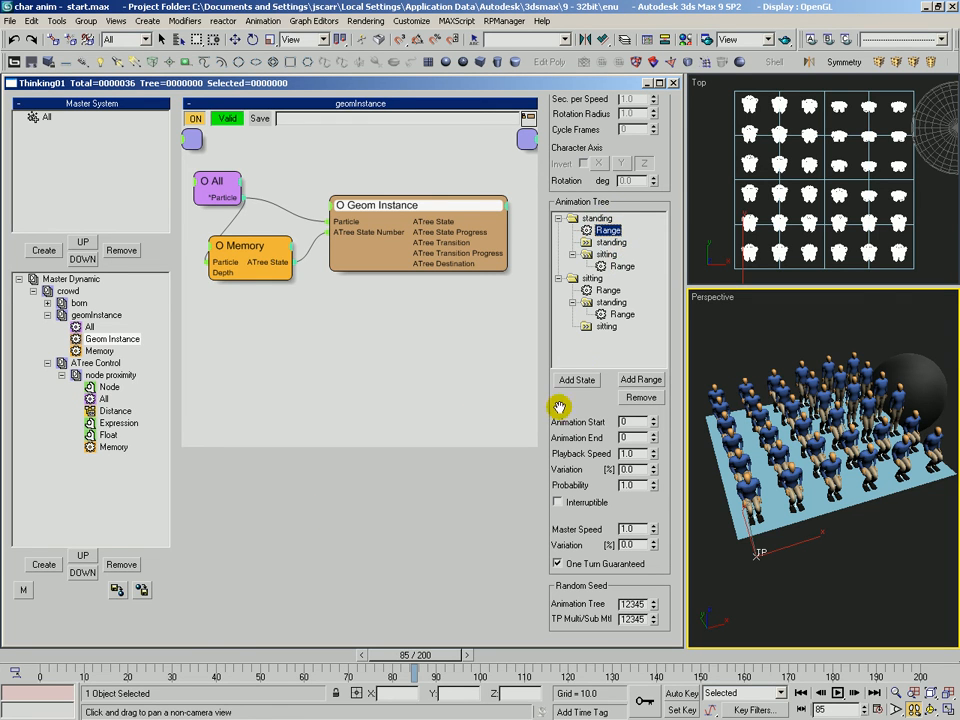
pyautogui.moveTo(567, 414); pyautogui.dragTo(566, 416)
# Open the born dynamic set and add a scalar memory channel named my speed.
pyautogui.click(77, 303)
pyautogui.click(48, 303)
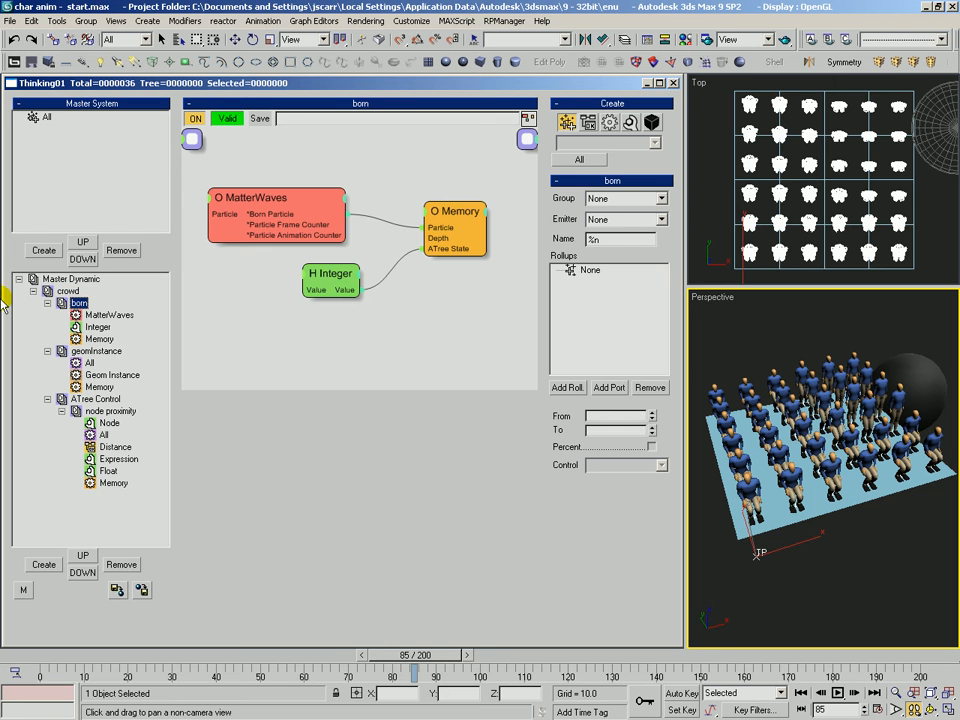
pyautogui.moveTo(328, 282); pyautogui.dragTo(309, 279)
pyautogui.moveTo(439, 236); pyautogui.dragTo(432, 224)
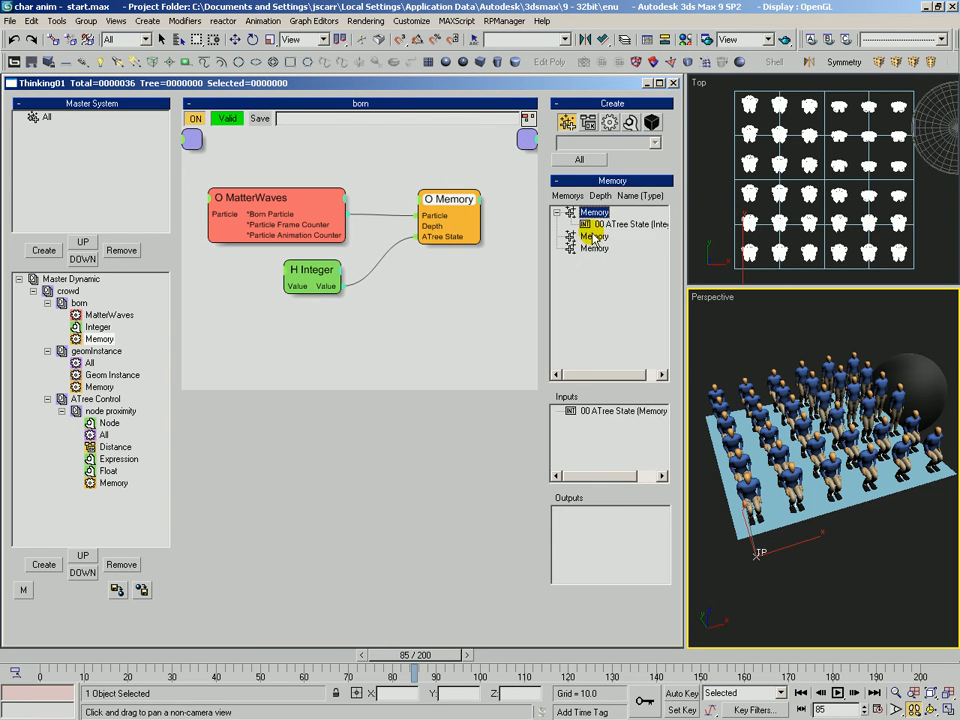
pyautogui.click(596, 214)
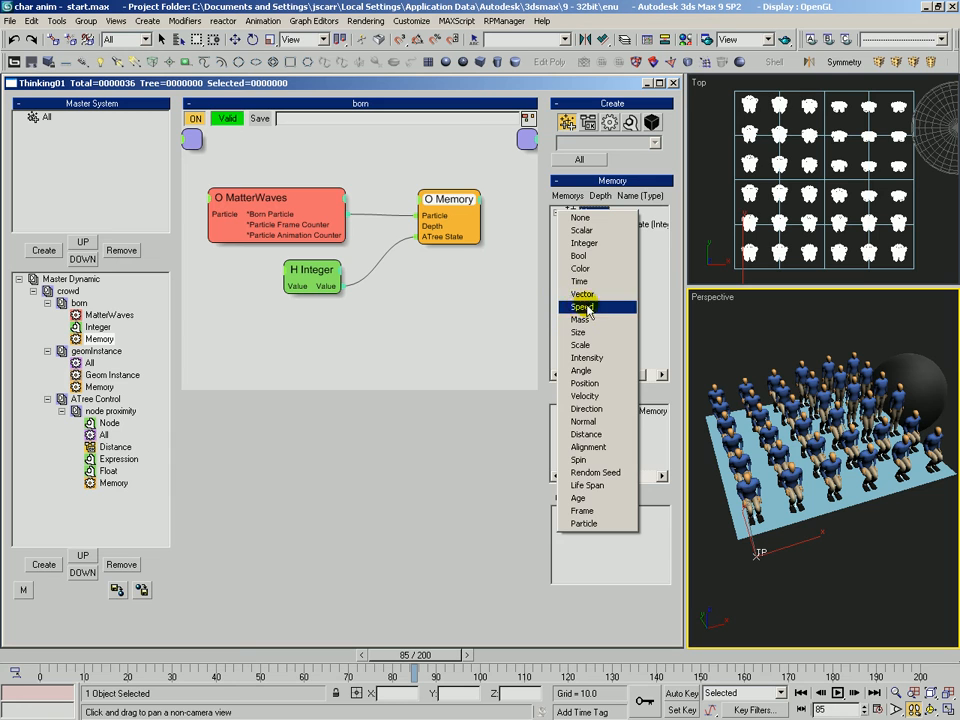
pyautogui.click(586, 230)
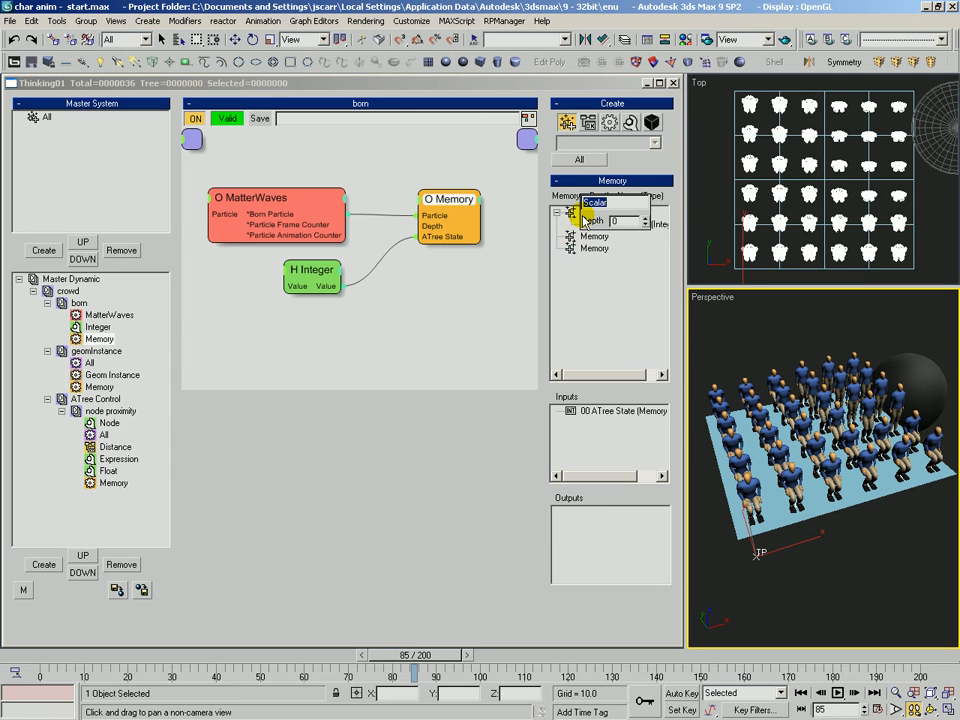
pyautogui.write('my speed')
pyautogui.press('Return')
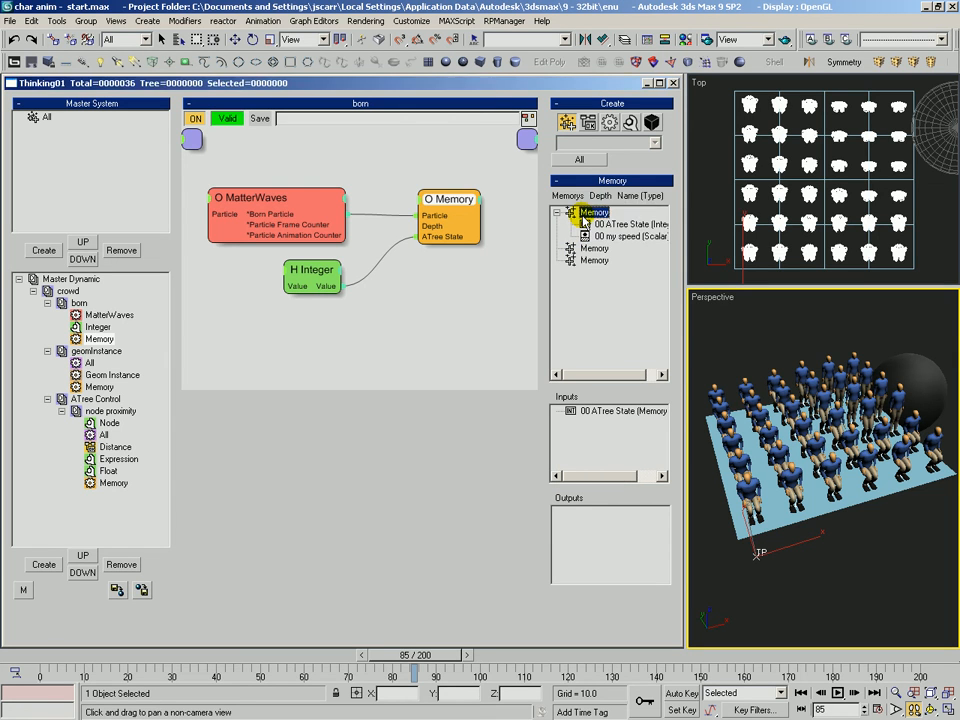
# Expose my speed as an input on the born set's Memory node and rearrange the nodes.
pyautogui.moveTo(626, 236); pyautogui.dragTo(543, 406)
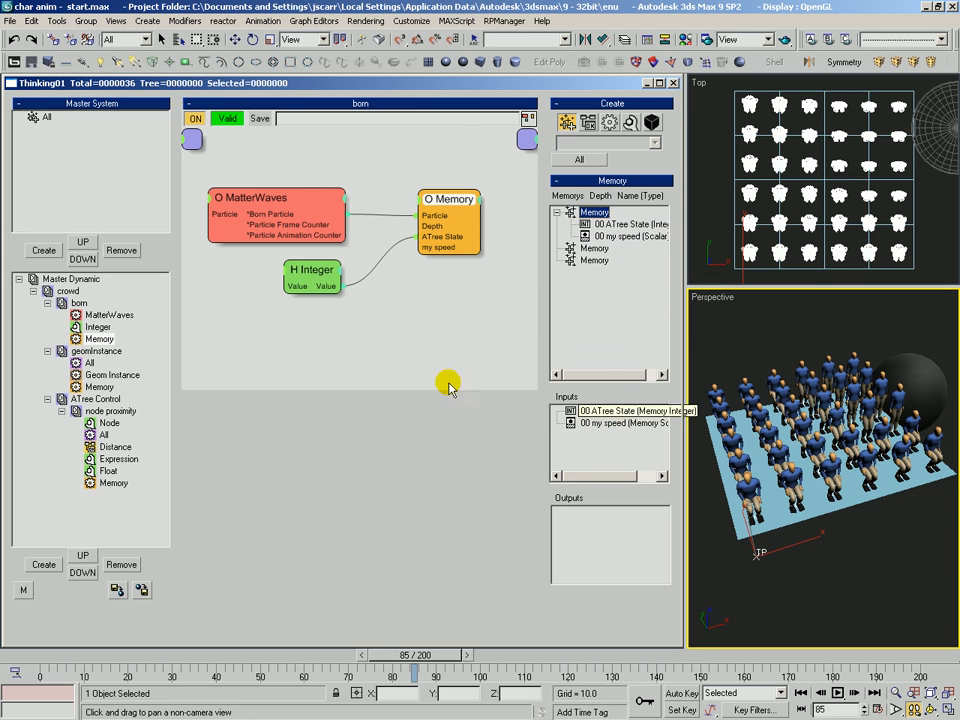
pyautogui.moveTo(321, 279); pyautogui.dragTo(321, 274)
pyautogui.moveTo(306, 195); pyautogui.dragTo(312, 173)
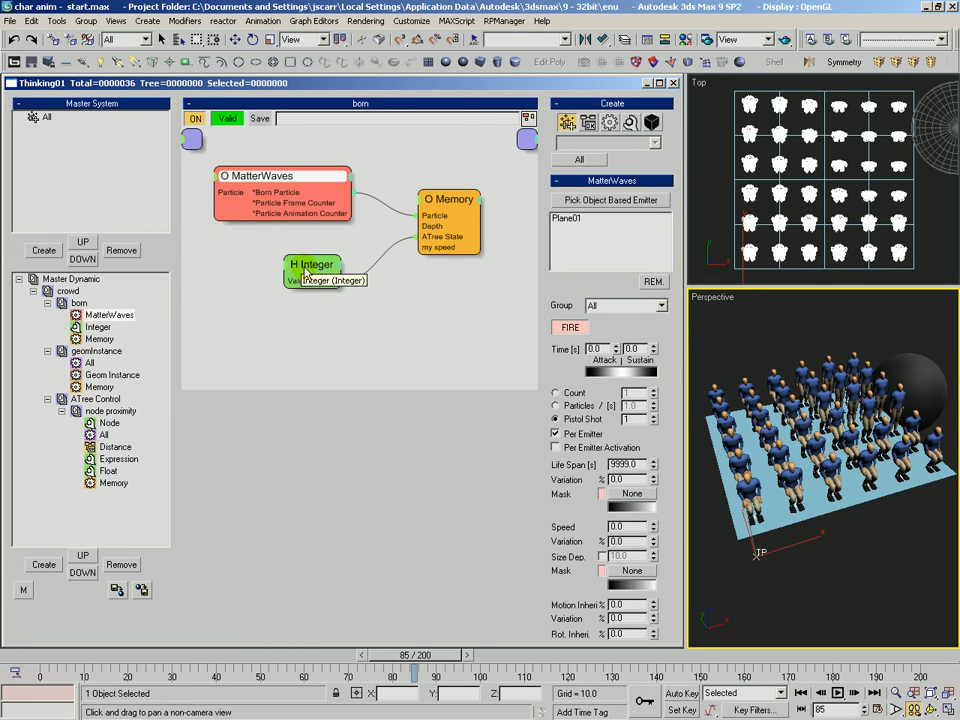
pyautogui.moveTo(302, 262); pyautogui.dragTo(310, 242)
# Add a Random helper below the Integer node.
pyautogui.click(629, 123)
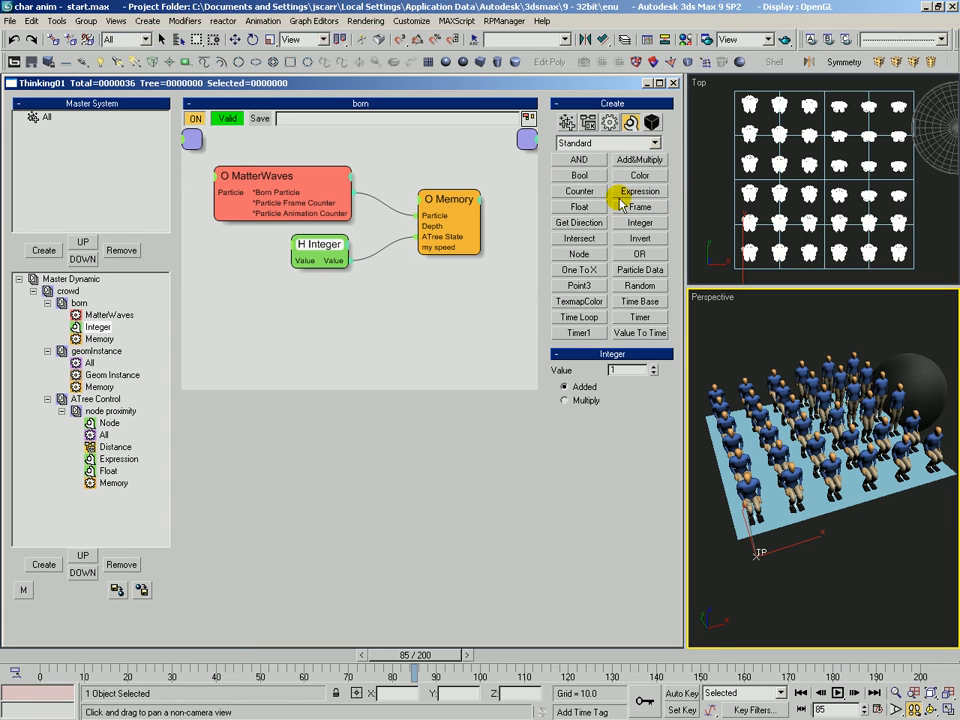
pyautogui.click(640, 285)
pyautogui.click(298, 292)
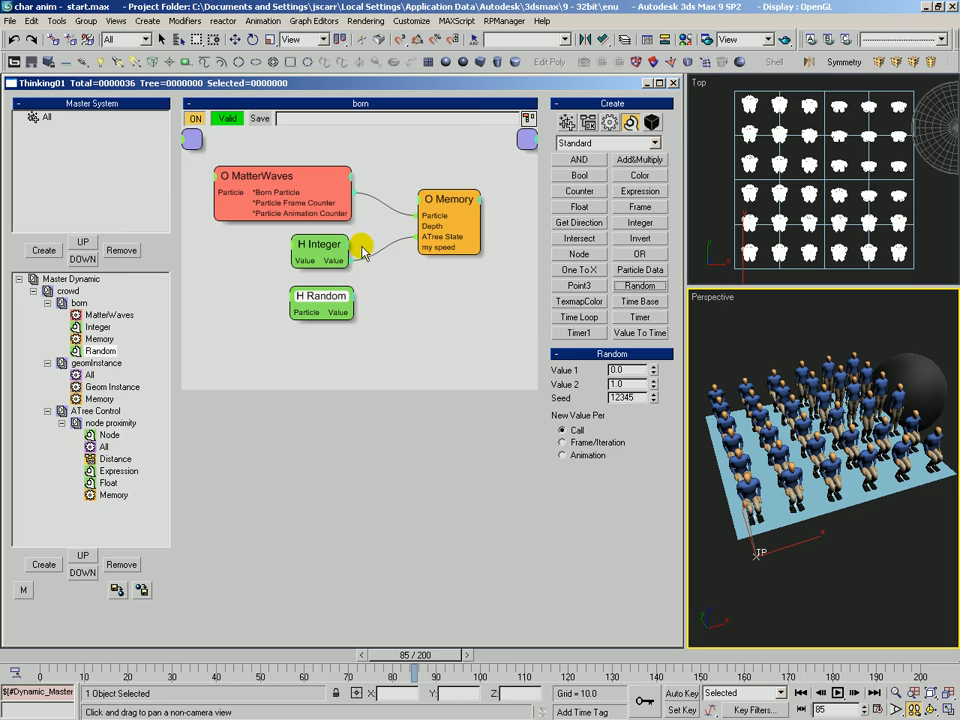
# Connect the particle to the Random helper and set its range to 0.5–2.5, seed 12649, with a new value per Animation.
pyautogui.moveTo(306, 191); pyautogui.dragTo(322, 312)
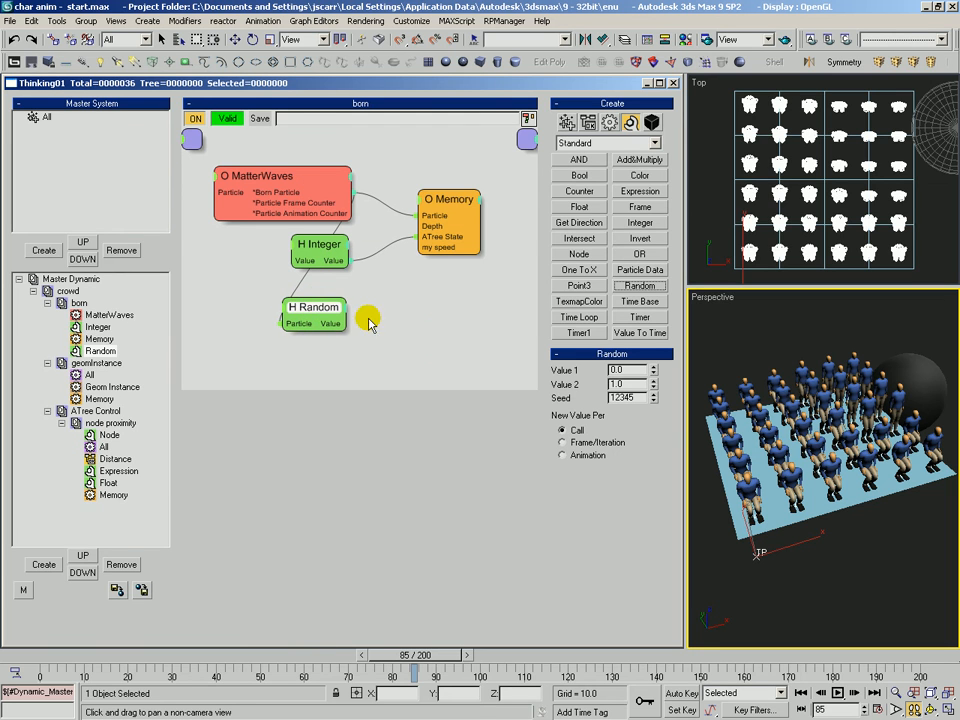
pyautogui.doubleClick(634, 369)
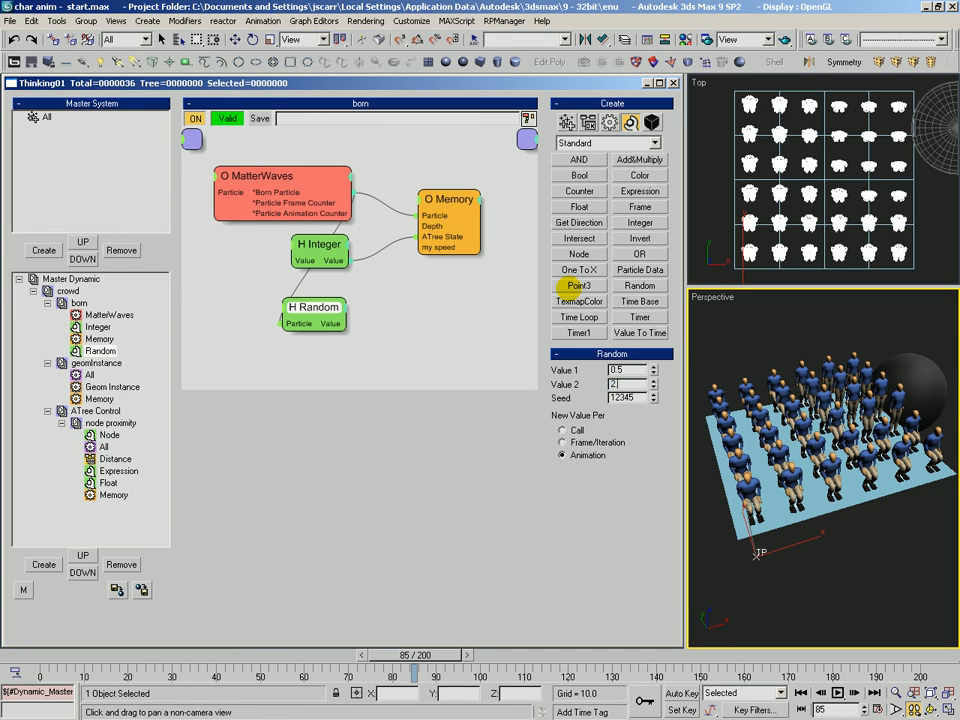
# Connect the Random helper's value to the my speed input of the born set's Memory node and tidy the nodes.
pyautogui.moveTo(345, 320)
pyautogui.mouseDown()
pyautogui.moveTo(413, 245)
pyautogui.moveTo(432, 251)
pyautogui.moveTo(344, 286)
pyautogui.moveTo(336, 302)
pyautogui.mouseUp()
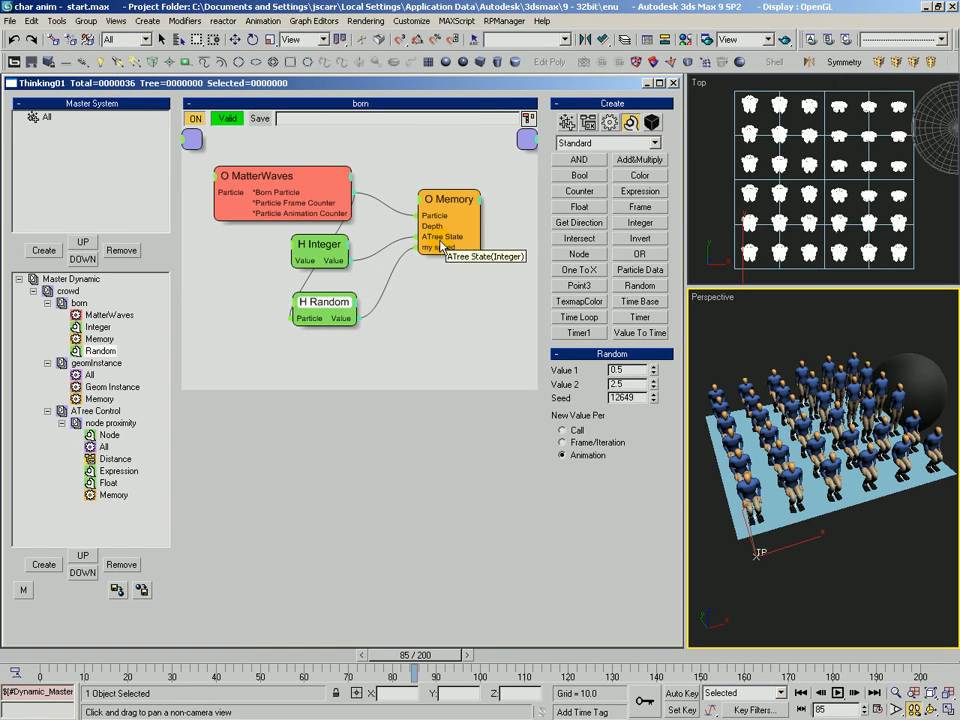
pyautogui.moveTo(456, 205); pyautogui.dragTo(456, 210)
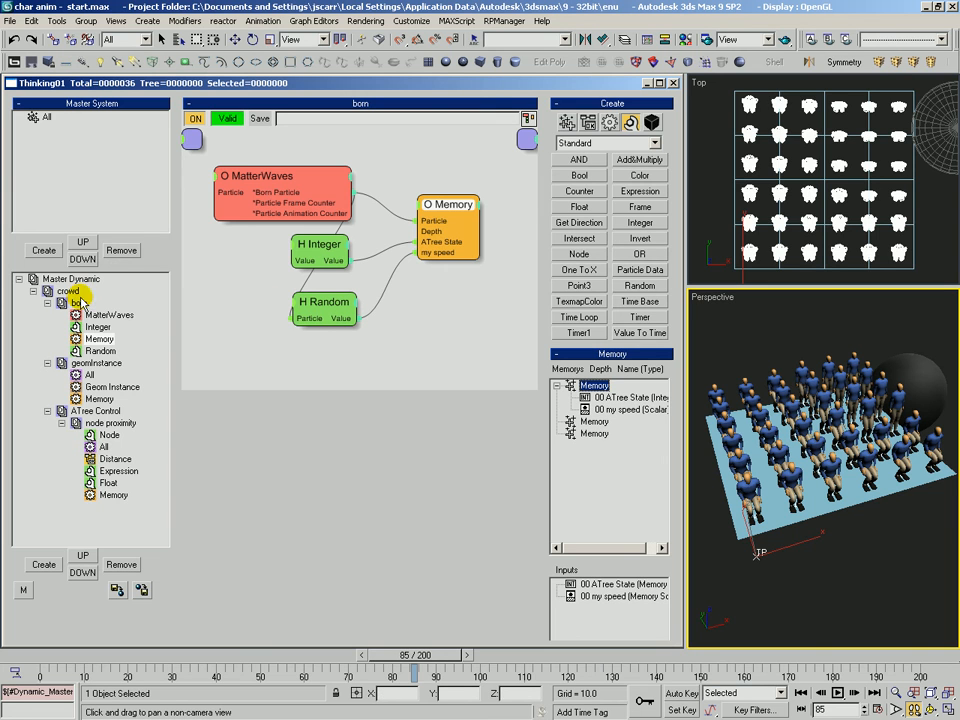
# Open the geomInstance dynamic set and expose my speed as an output on its Memory node.
pyautogui.click(95, 363)
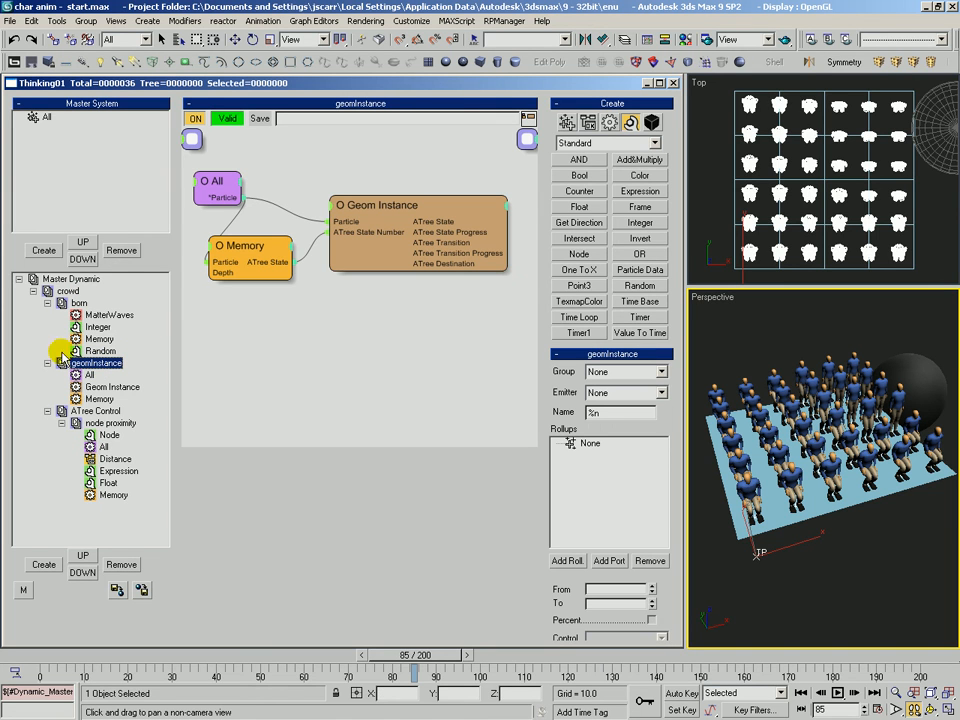
pyautogui.click(47, 303)
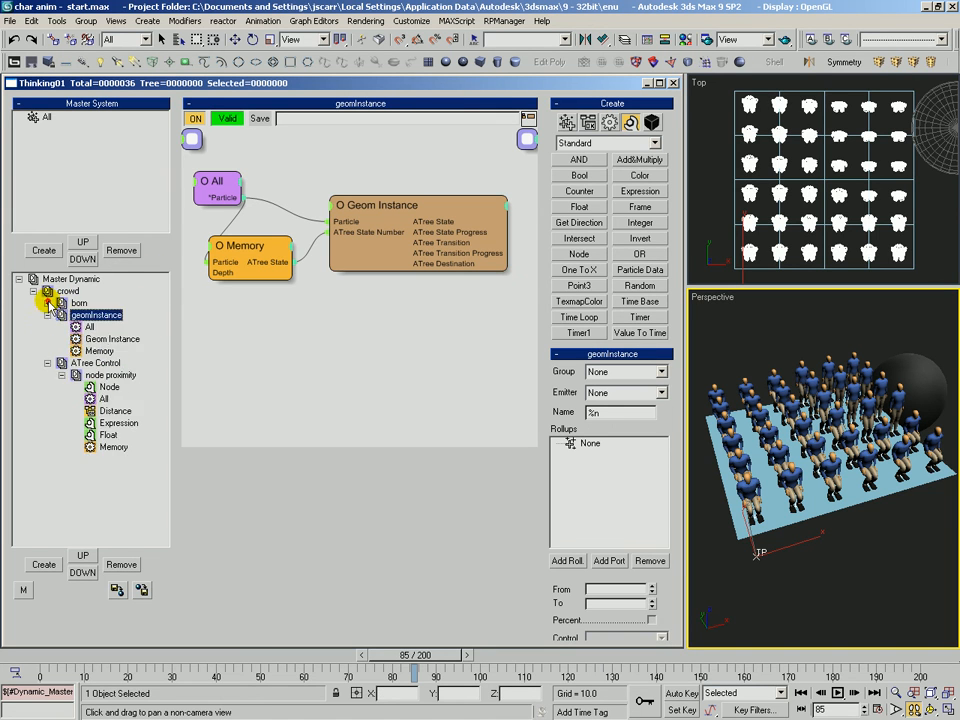
pyautogui.click(47, 363)
pyautogui.moveTo(245, 252); pyautogui.dragTo(237, 252)
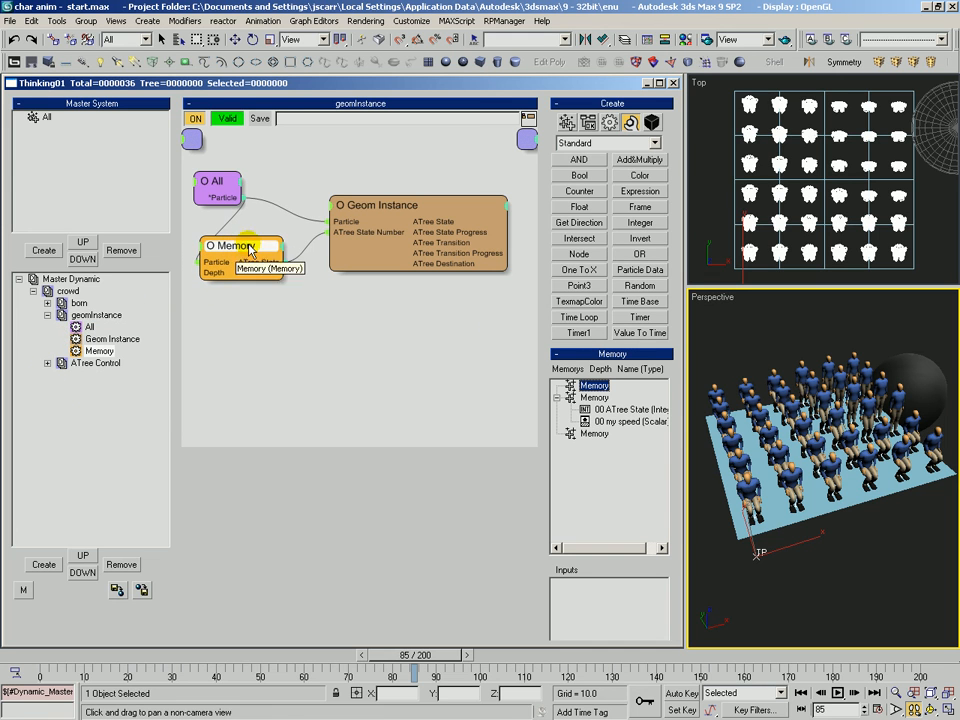
pyautogui.moveTo(545, 459); pyautogui.dragTo(537, 278)
pyautogui.moveTo(618, 298); pyautogui.dragTo(607, 590)
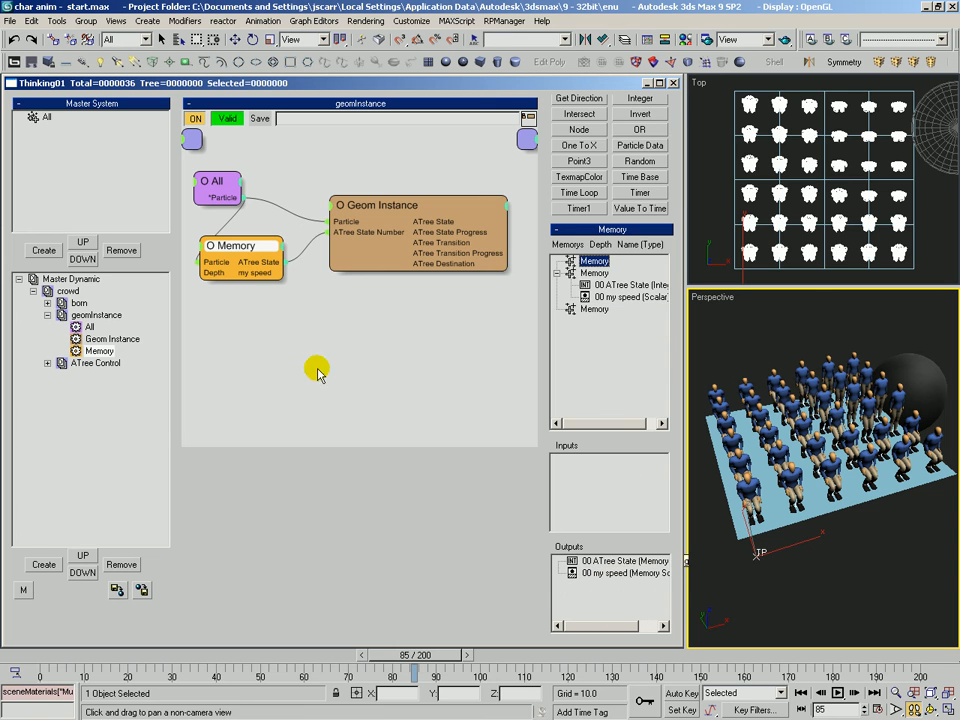
# Add an ATree Master Speed input to the Geom Instance node and connect Memory's my speed output to it.
pyautogui.click(363, 210)
pyautogui.click(332, 204)
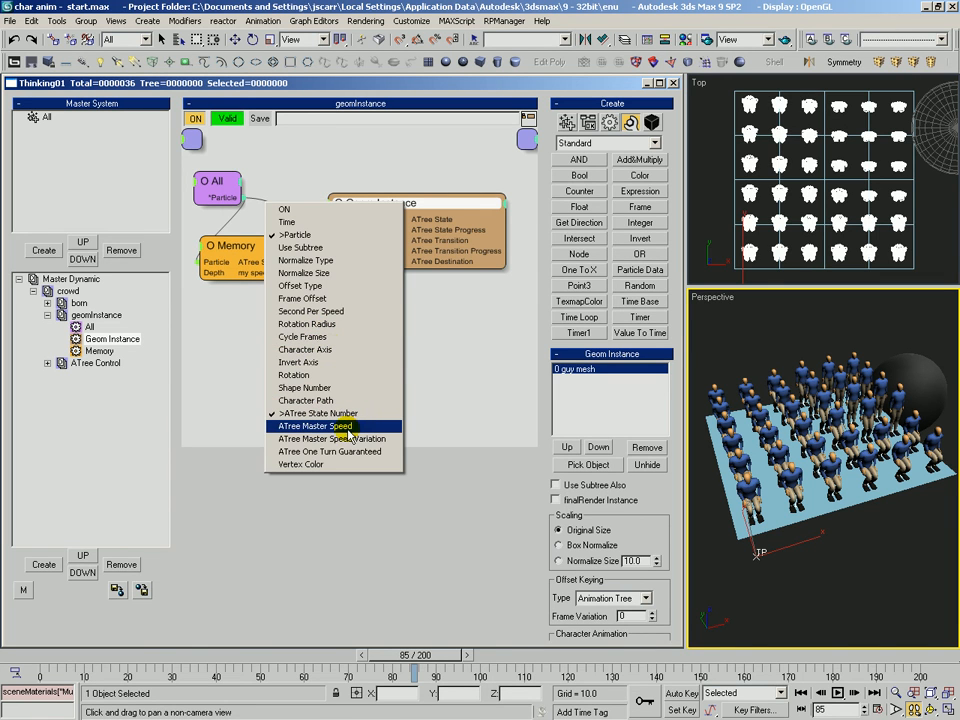
pyautogui.click(308, 427)
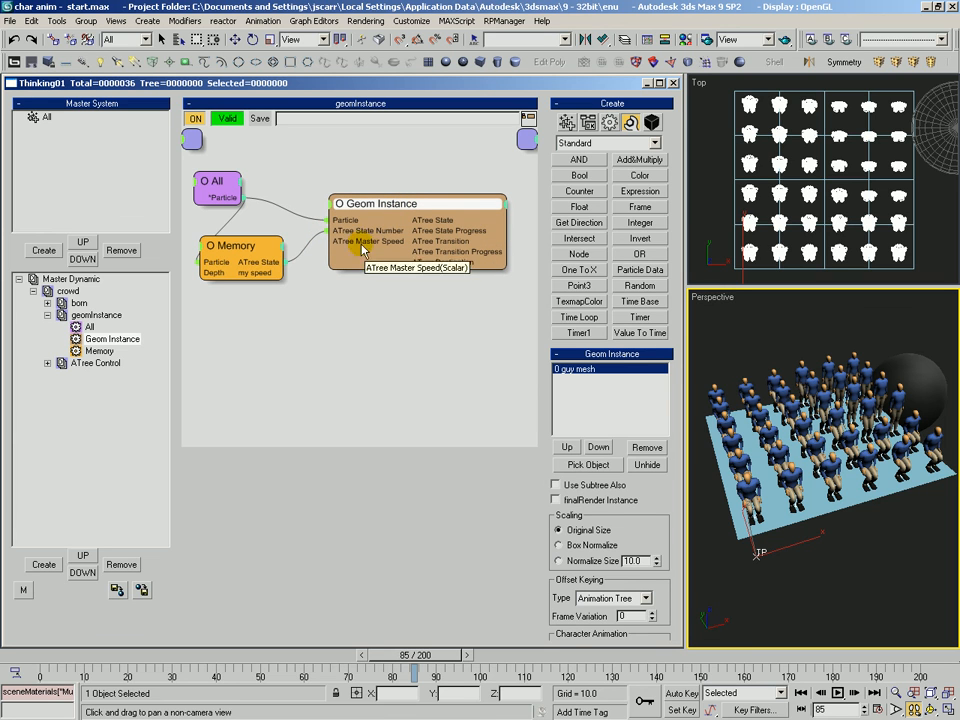
pyautogui.moveTo(306, 272); pyautogui.dragTo(342, 249)
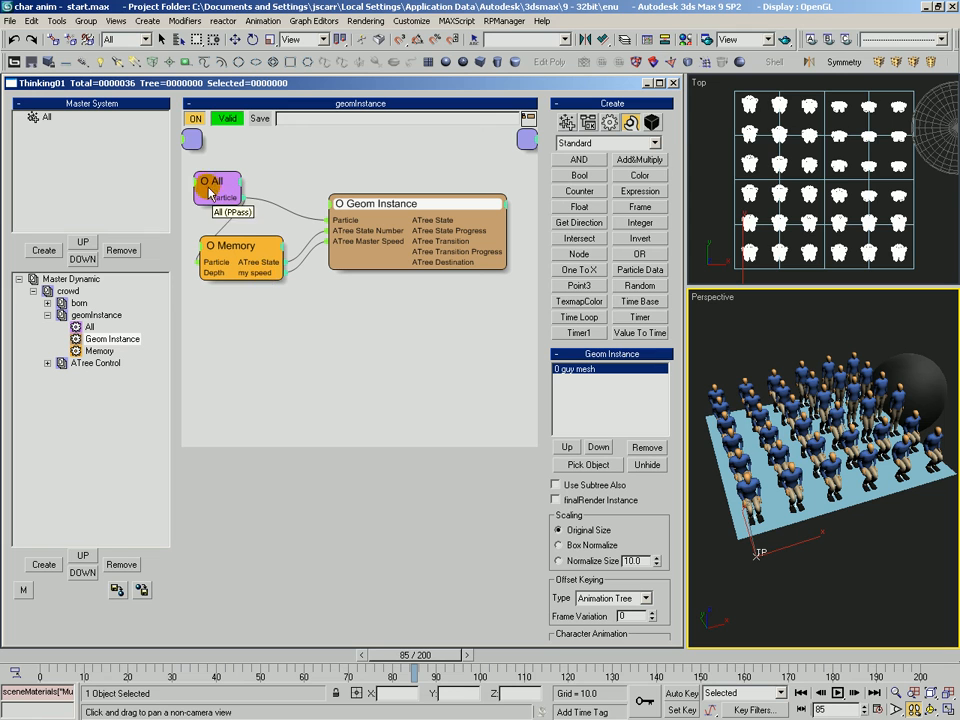
# Review the born set's Random helper settings and the geomInstance node connections.
pyautogui.click(79, 302)
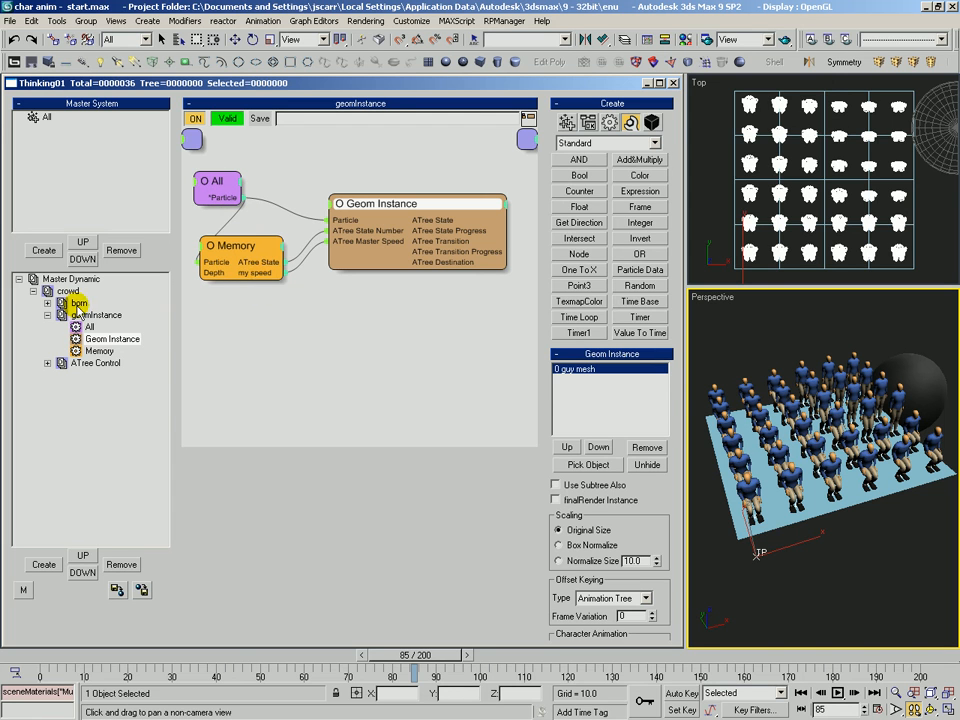
pyautogui.click(321, 300)
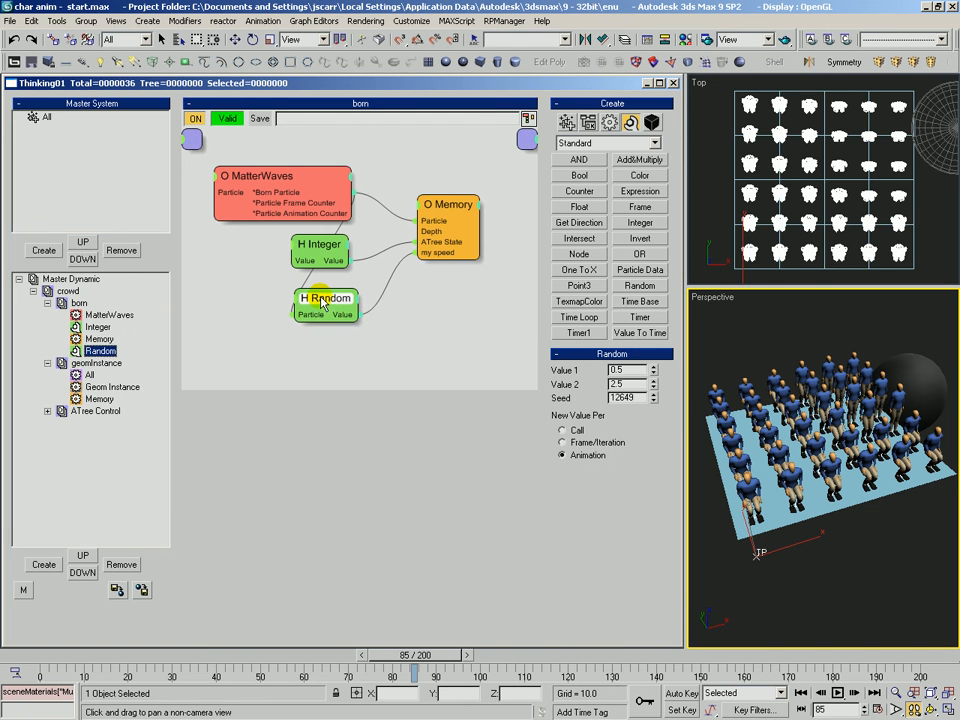
pyautogui.click(598, 372)
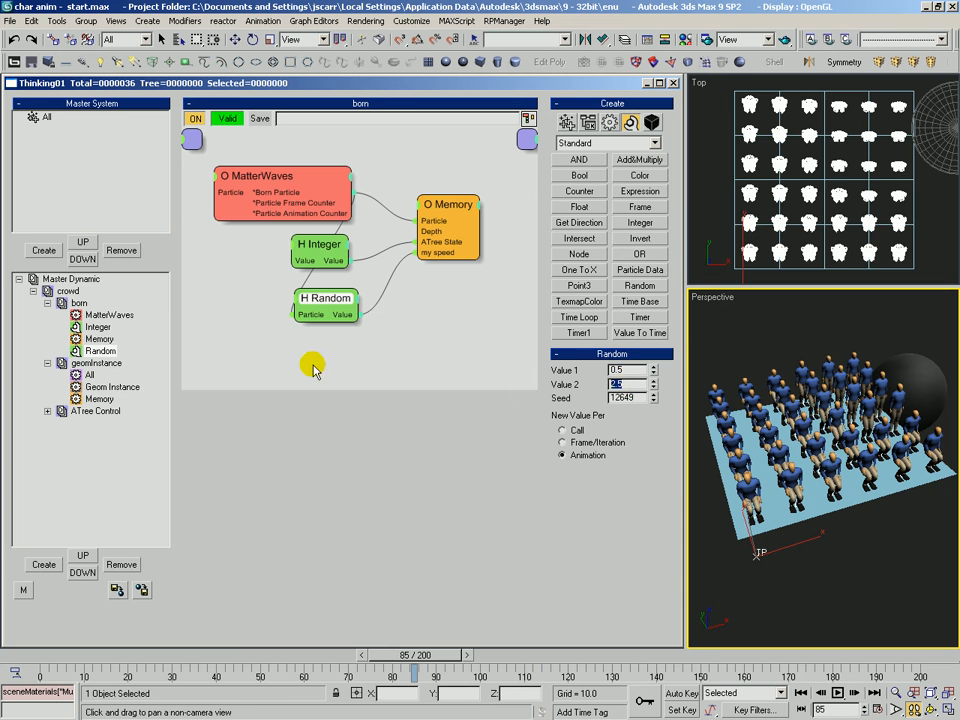
pyautogui.click(97, 363)
pyautogui.click(260, 266)
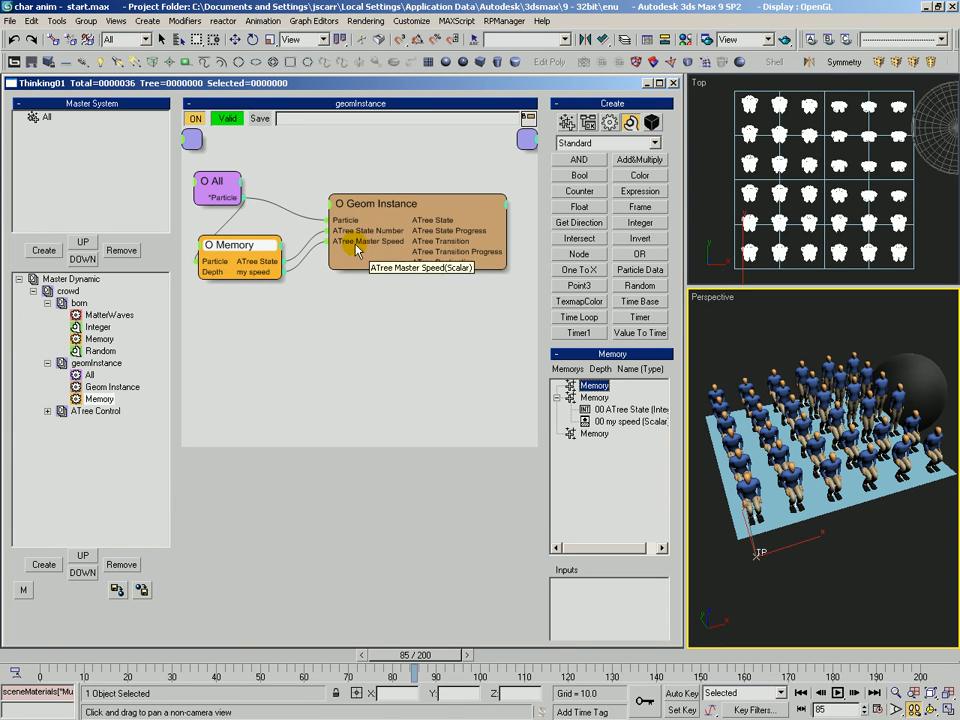
pyautogui.moveTo(395, 205); pyautogui.dragTo(391, 201)
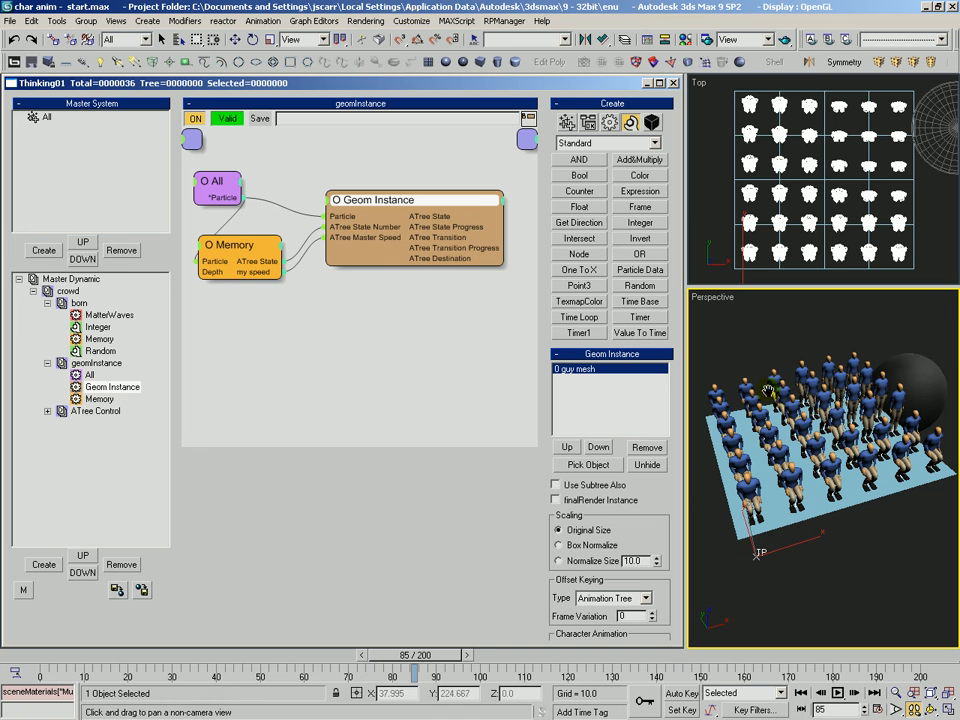
# Rewind the animation to frame 0.
pyautogui.moveTo(809, 401); pyautogui.dragTo(797, 463, button='middle')
pyautogui.scroll(-2, 799, 420)
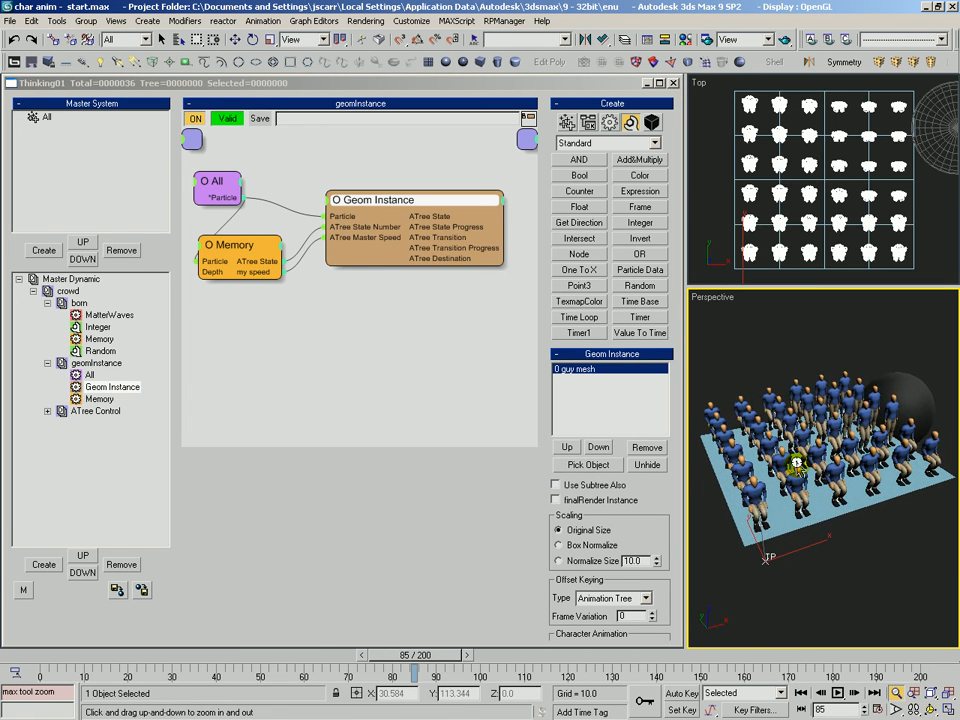
pyautogui.click(51, 655)
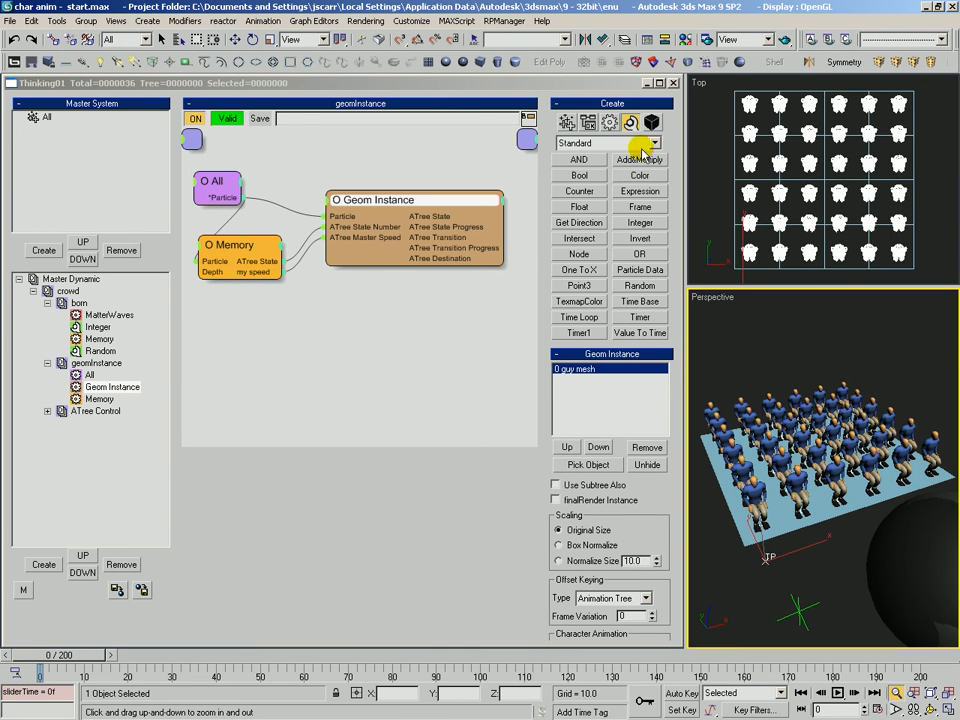
pyautogui.click(621, 229)
pyautogui.click(240, 316)
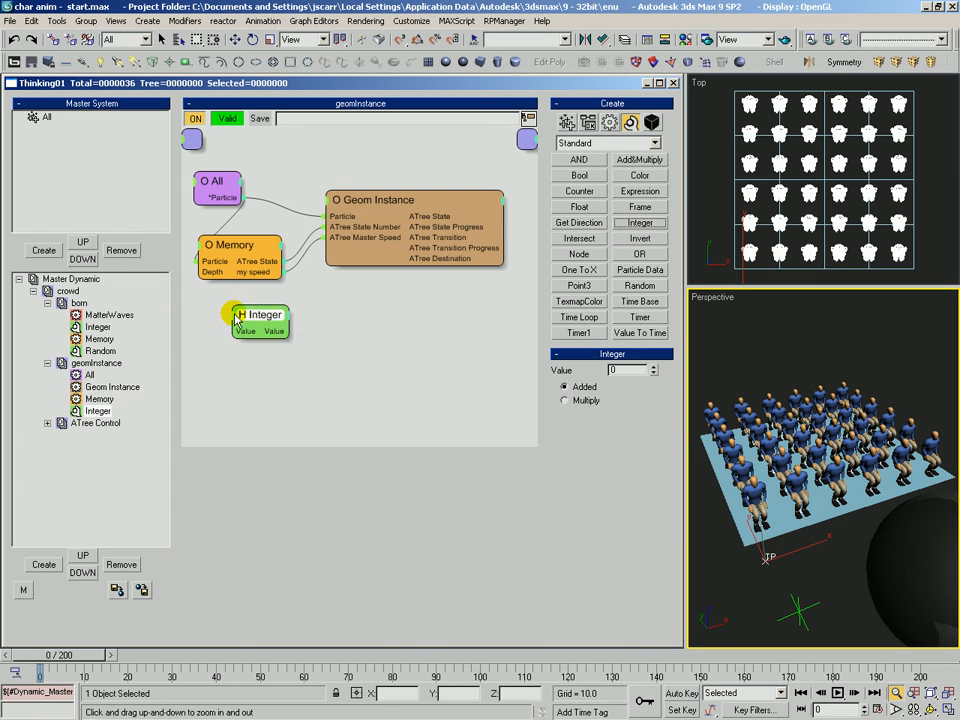
pyautogui.click(267, 334)
pyautogui.press('Delete')
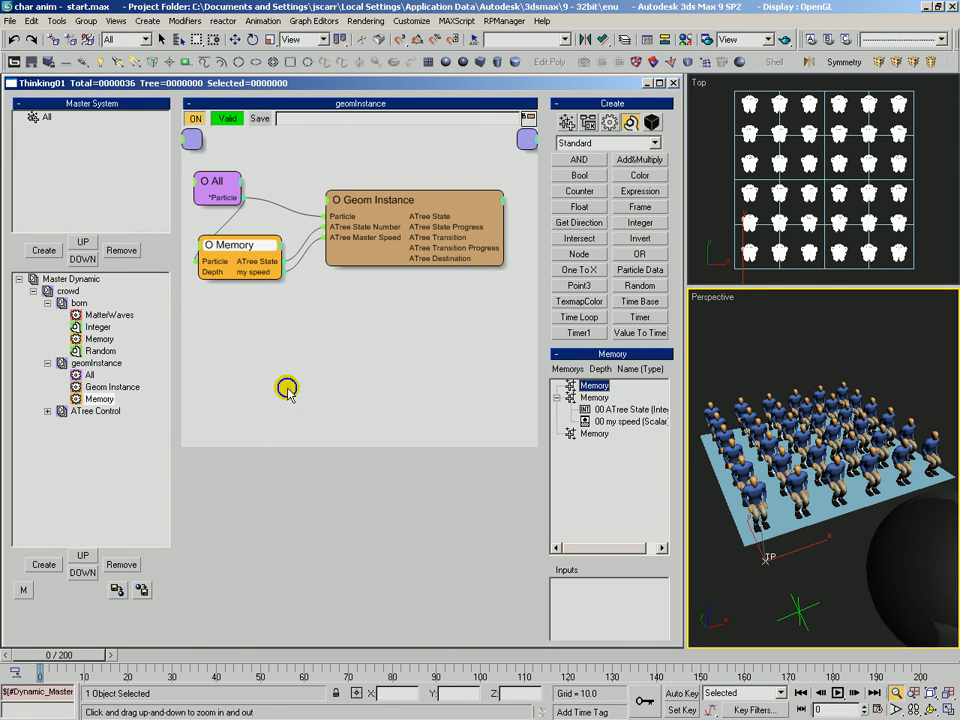
# Record the Master Dynamic simulation cache to the file Master Dynamic.tps.
pyautogui.moveTo(804, 383); pyautogui.dragTo(775, 400)
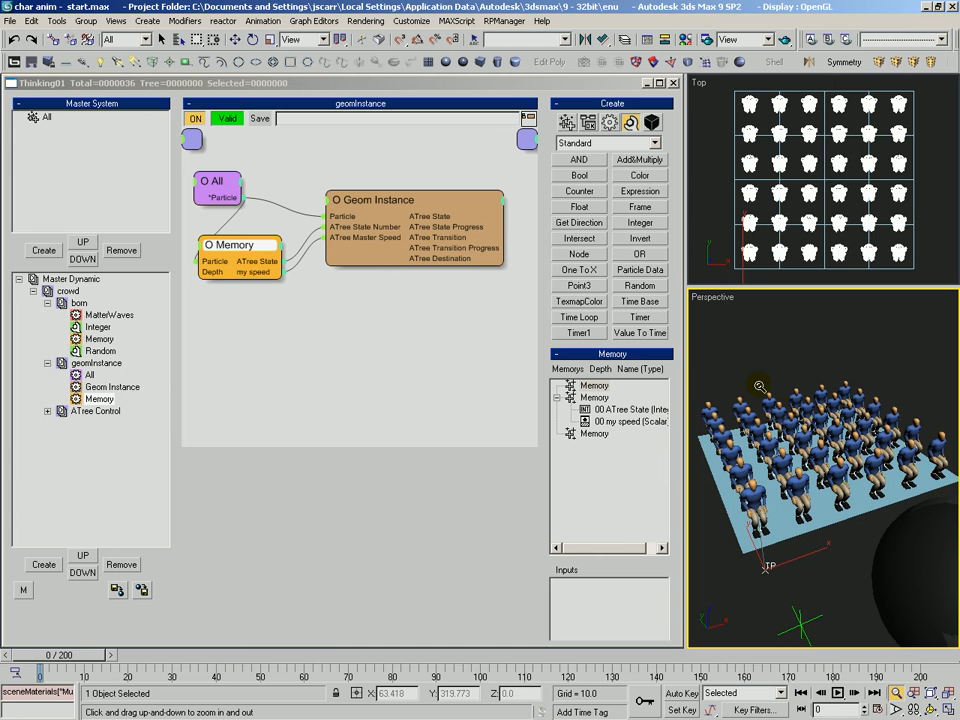
pyautogui.rightClick(35, 279)
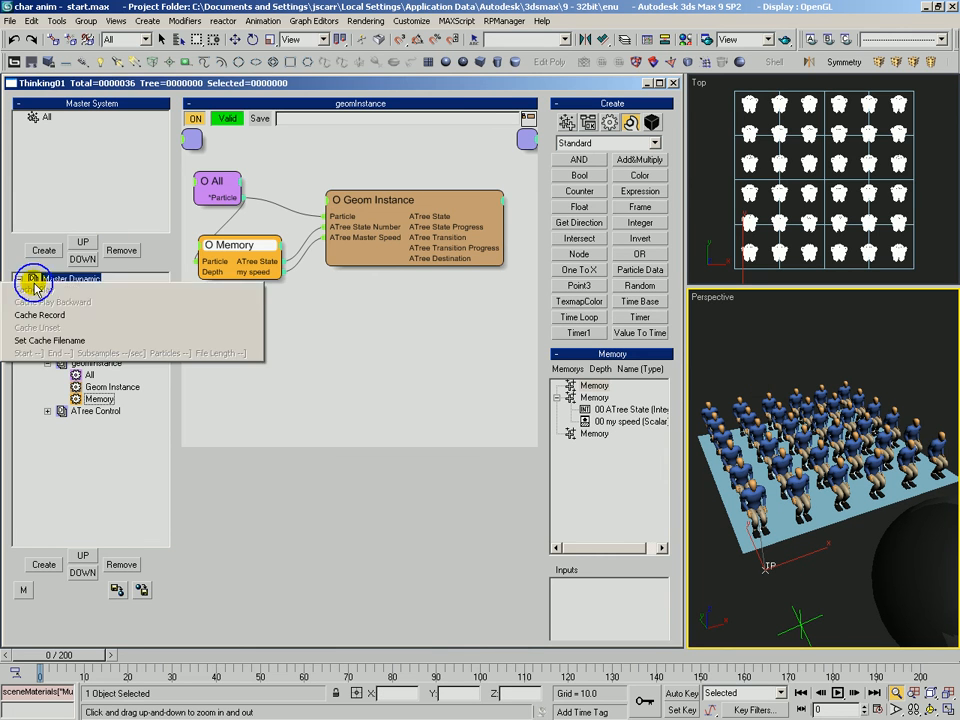
pyautogui.click(57, 318)
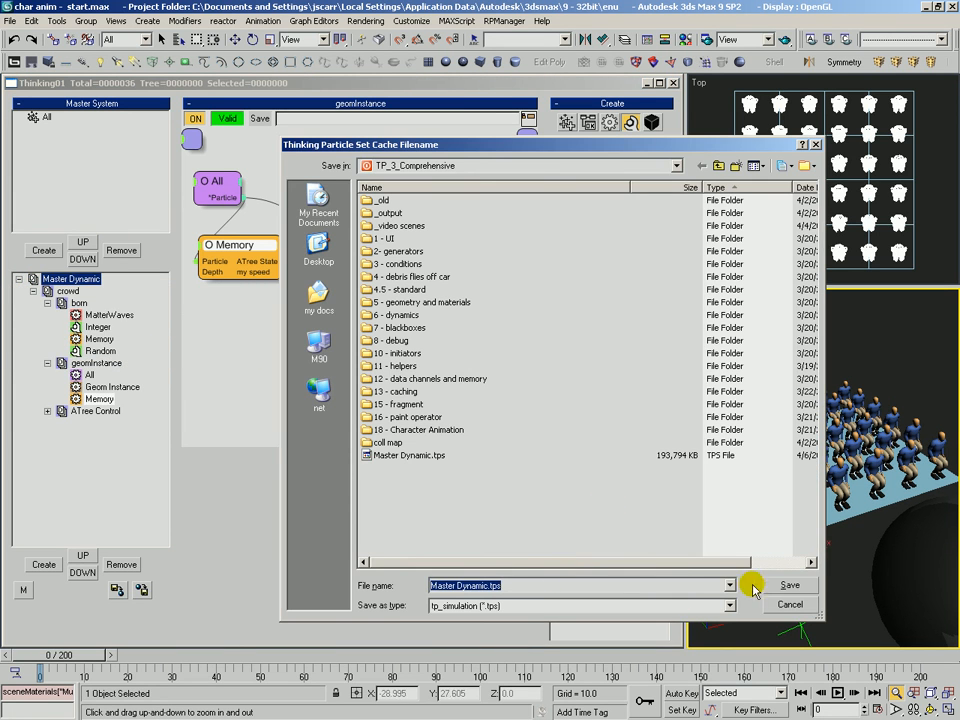
pyautogui.press('Return')
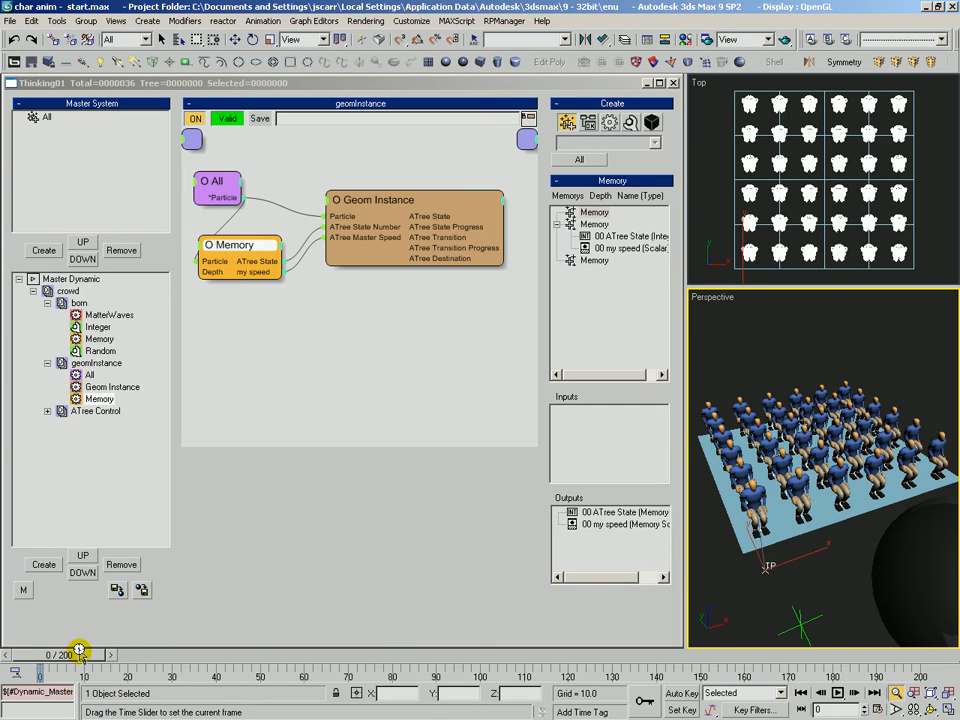
# Scrub through the timeline to review the cached crowd animation.
pyautogui.moveTo(80, 653); pyautogui.dragTo(243, 668)
pyautogui.moveTo(262, 670); pyautogui.dragTo(693, 664)
pyautogui.hotkey('alt', 'z')
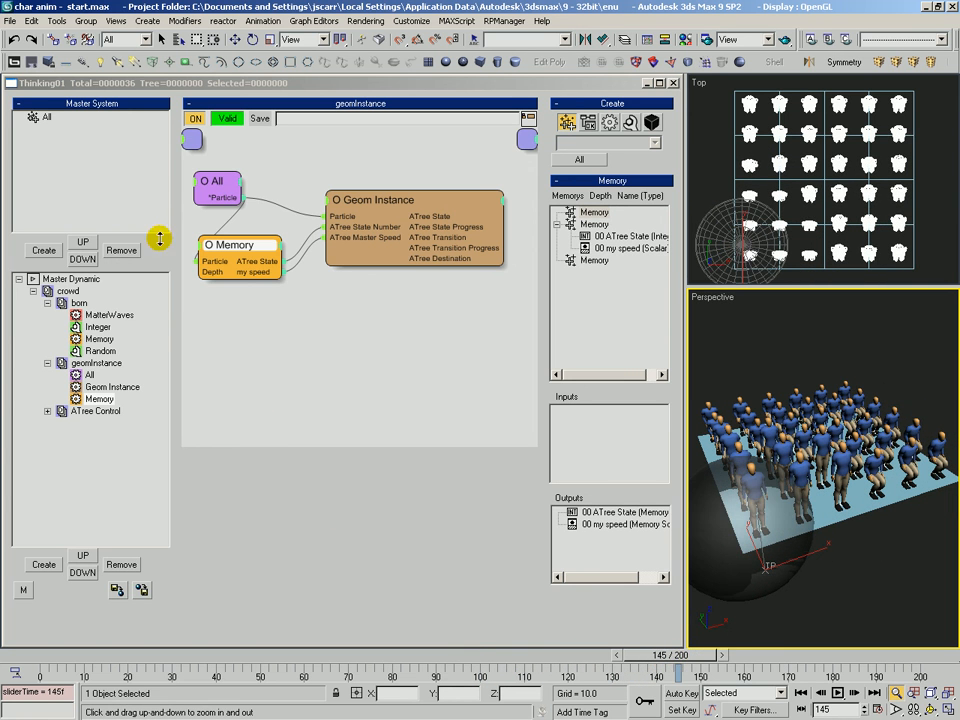
# Review the nodes of the born and geomInstance dynamic sets.
pyautogui.click(66, 303)
pyautogui.click(293, 183)
pyautogui.click(331, 300)
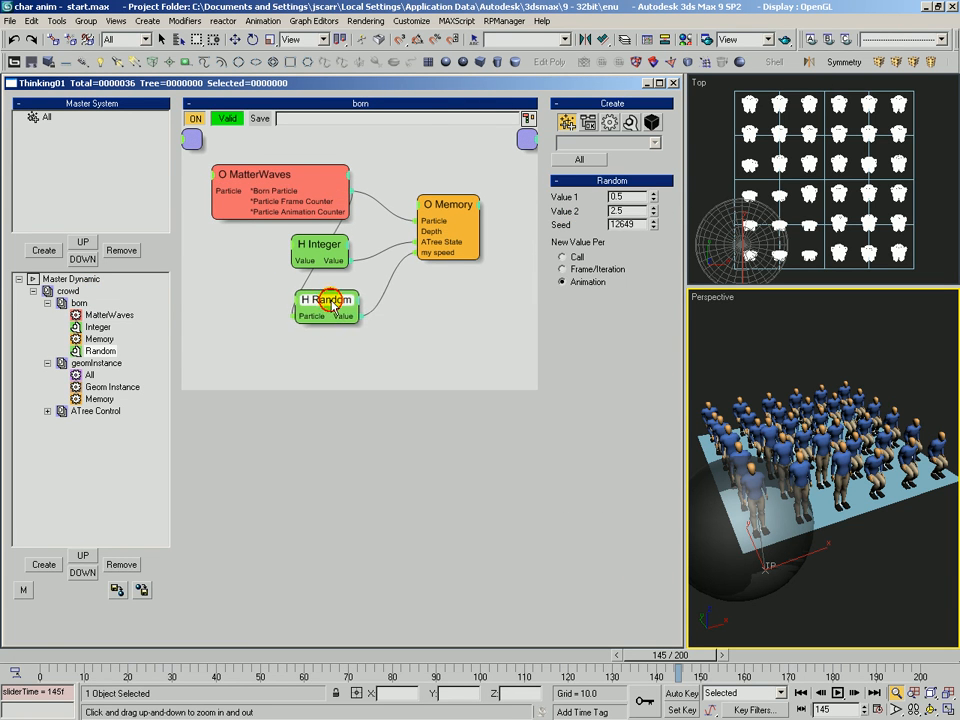
pyautogui.click(430, 245)
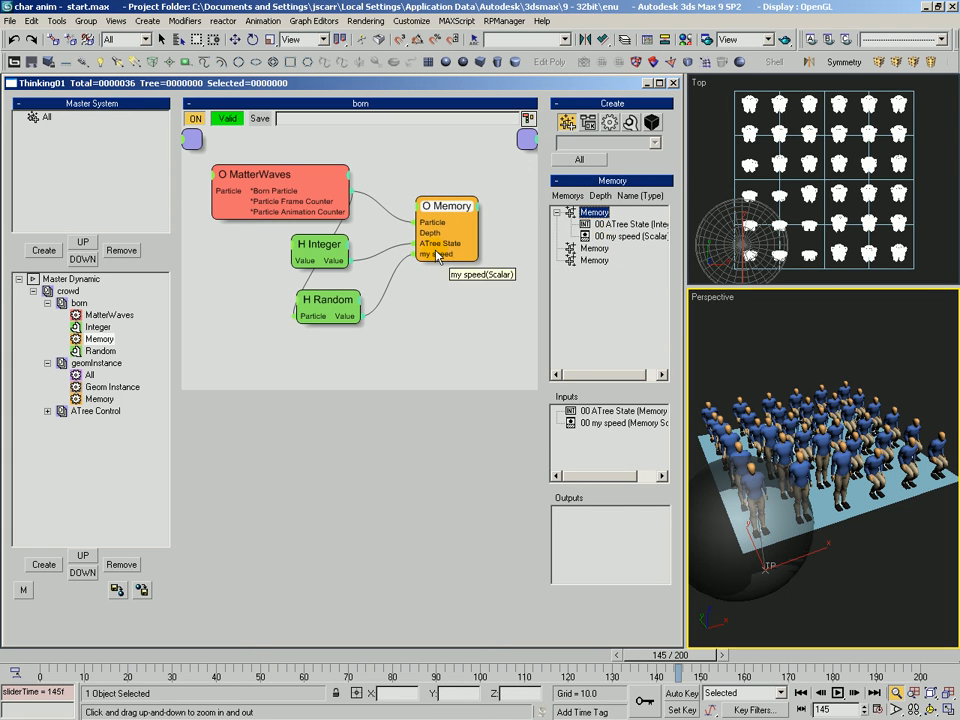
pyautogui.click(115, 363)
pyautogui.click(246, 247)
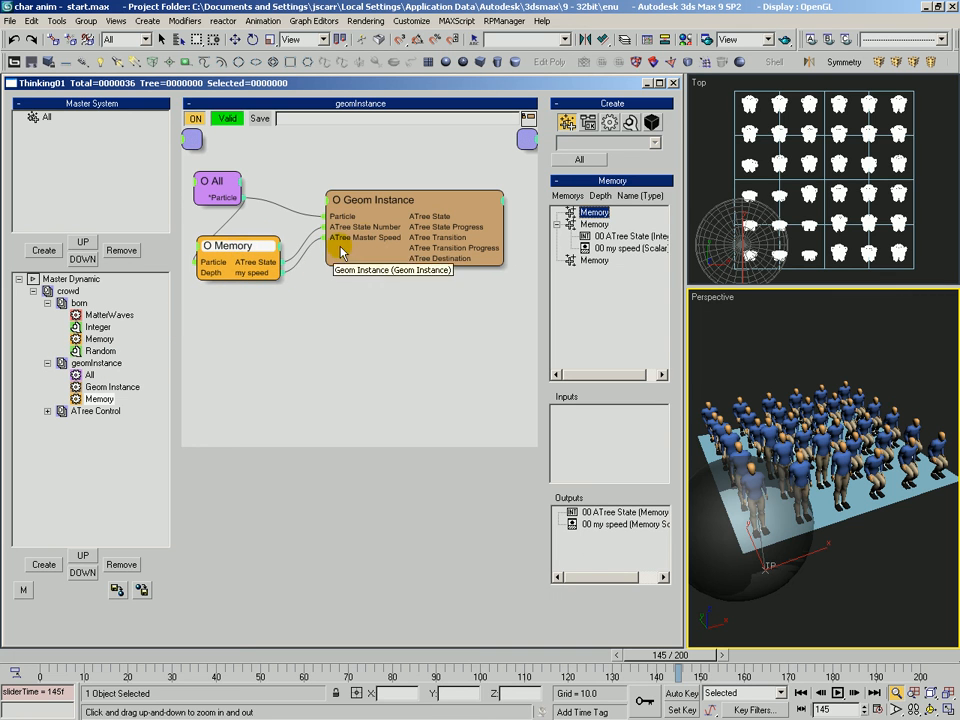
pyautogui.moveTo(381, 196); pyautogui.dragTo(386, 193)
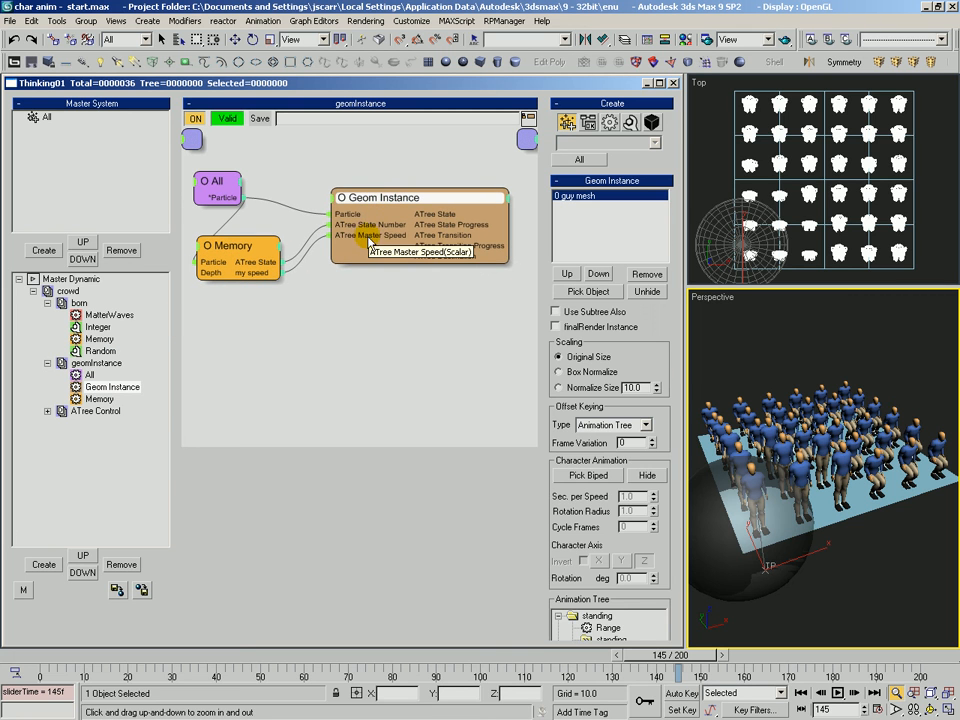
# Examine the Geom Instance animation tree's Master Speed and Variation settings.
pyautogui.scroll(-10, 645, 305)
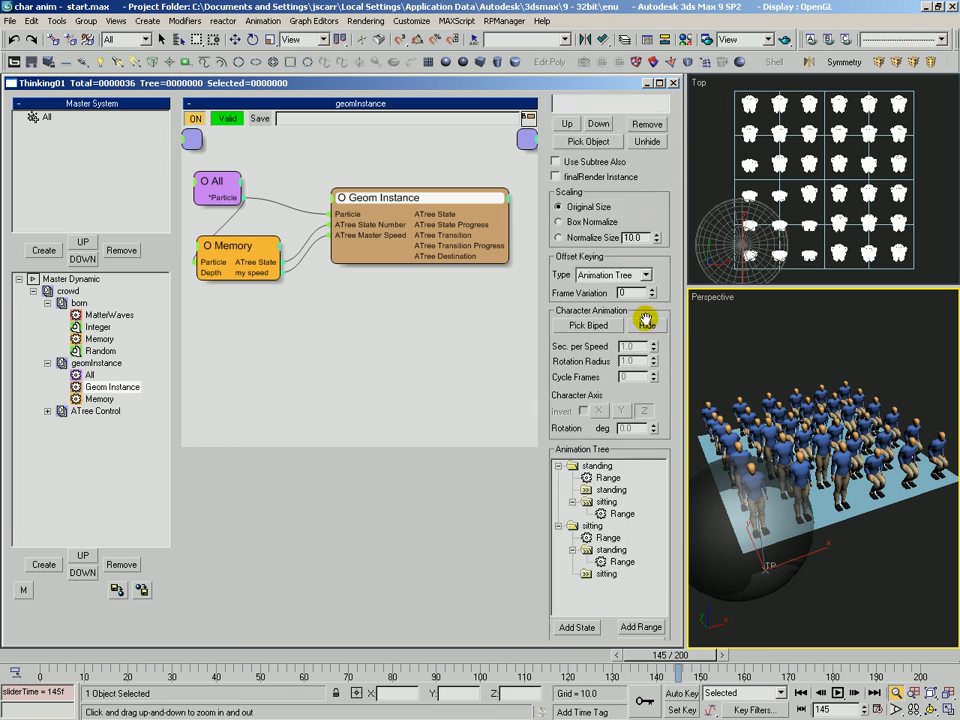
pyautogui.scroll(1, 564, 418)
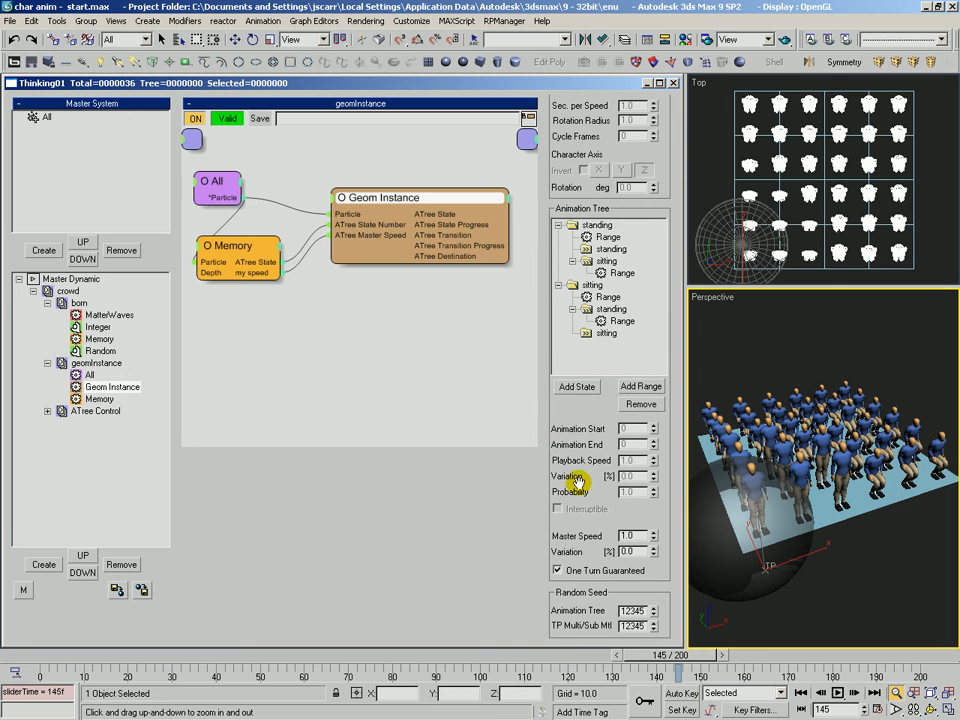
pyautogui.moveTo(577, 480); pyautogui.dragTo(579, 472)
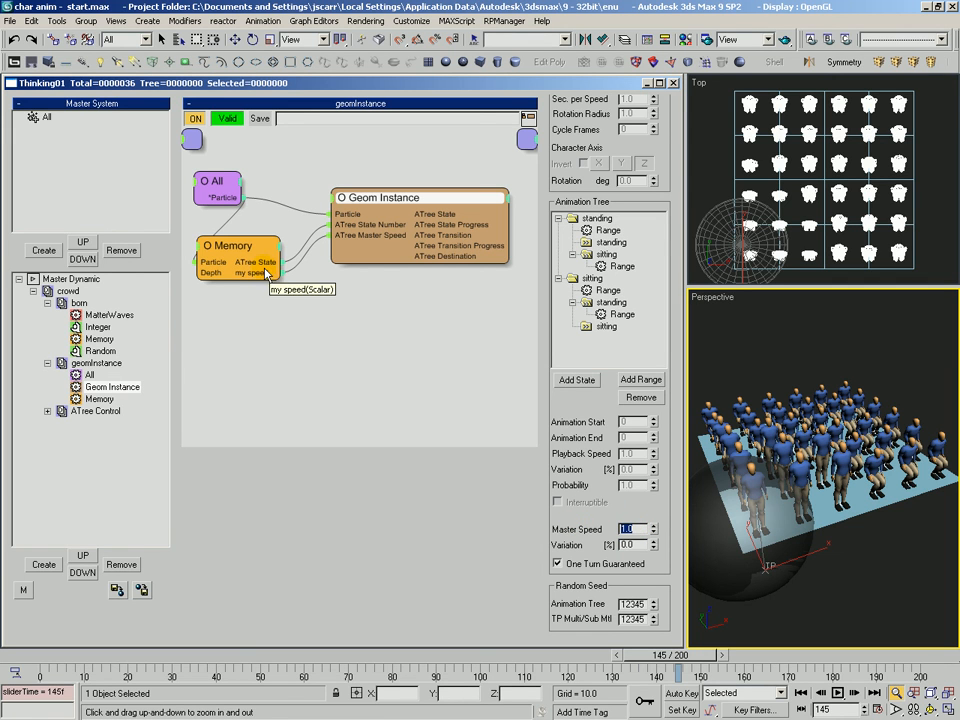
pyautogui.scroll(2, 566, 446)
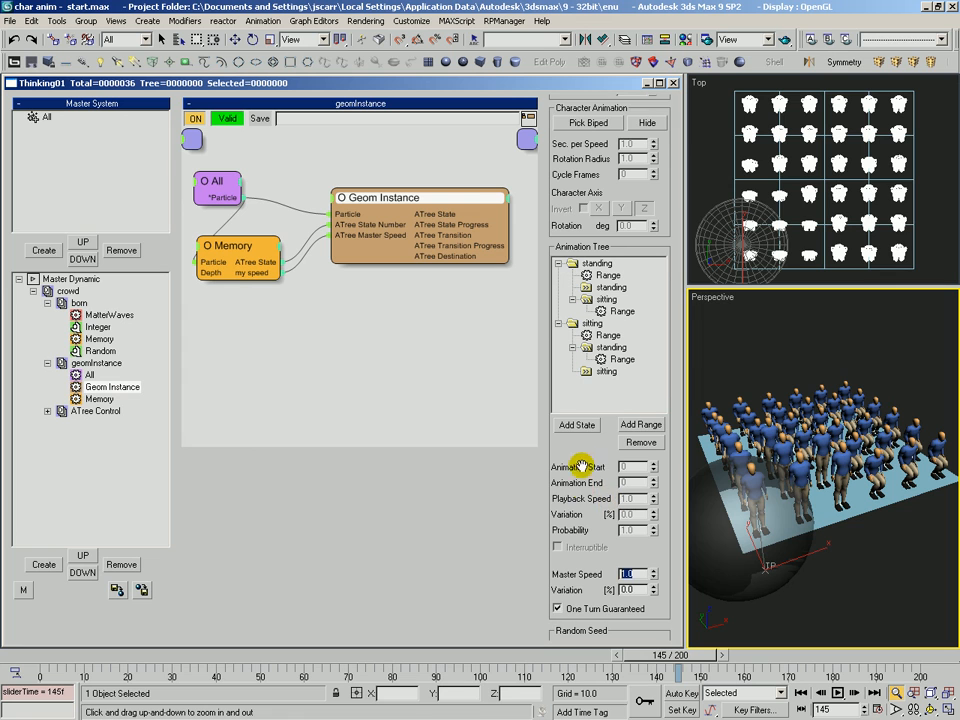
pyautogui.moveTo(583, 476); pyautogui.dragTo(585, 425)
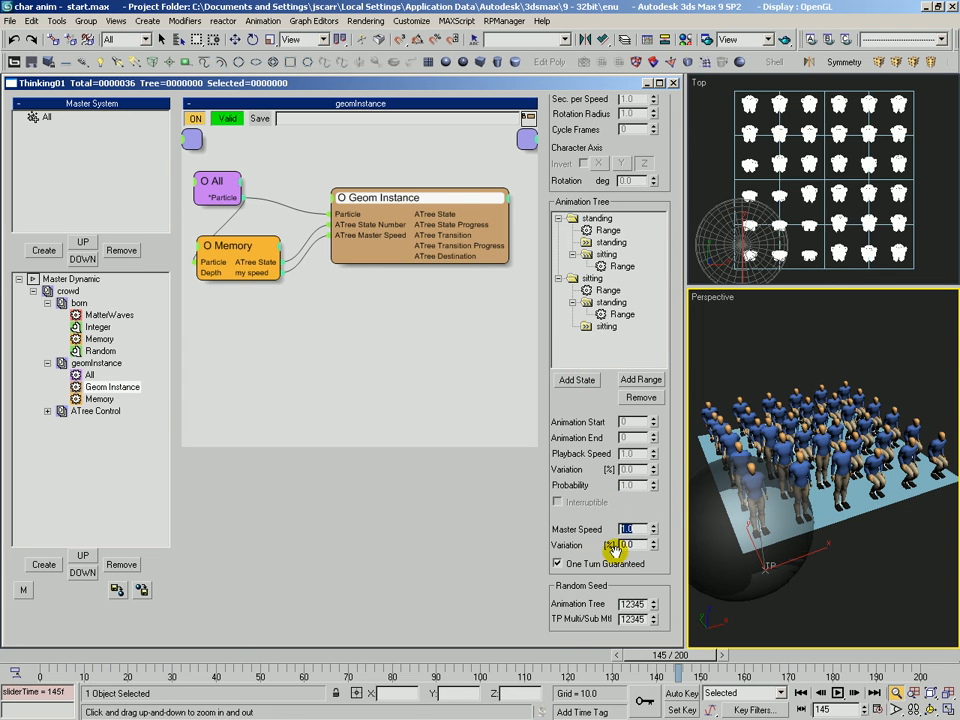
pyautogui.moveTo(638, 545); pyautogui.dragTo(607, 548)
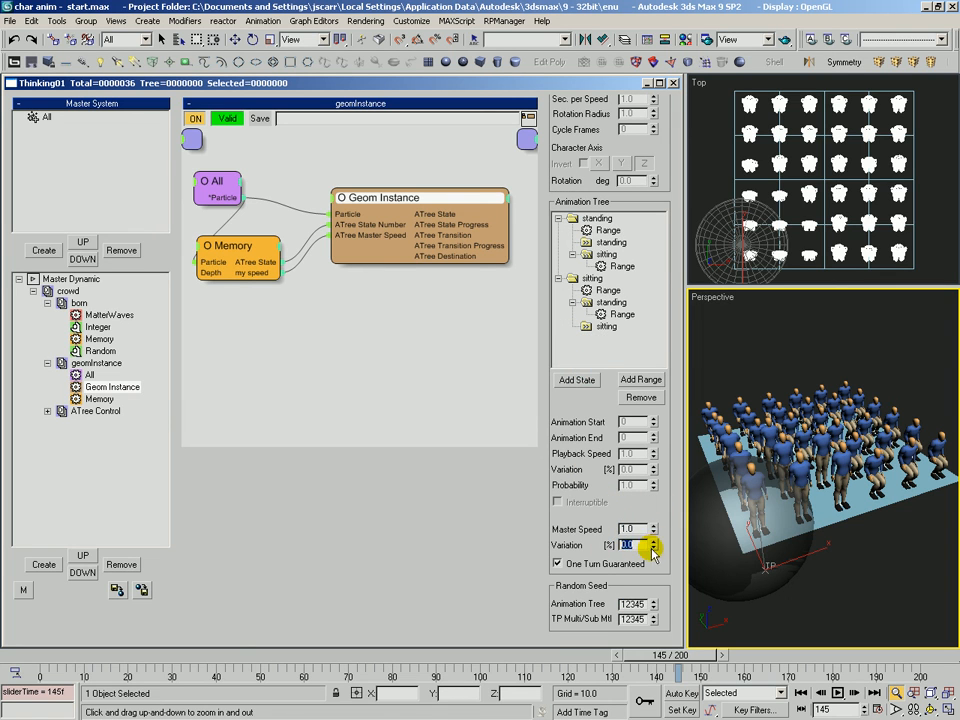
# Review the Random node in the born set, the geomInstance set's nodes, and the node proximity set under ATree Control.
pyautogui.click(100, 349)
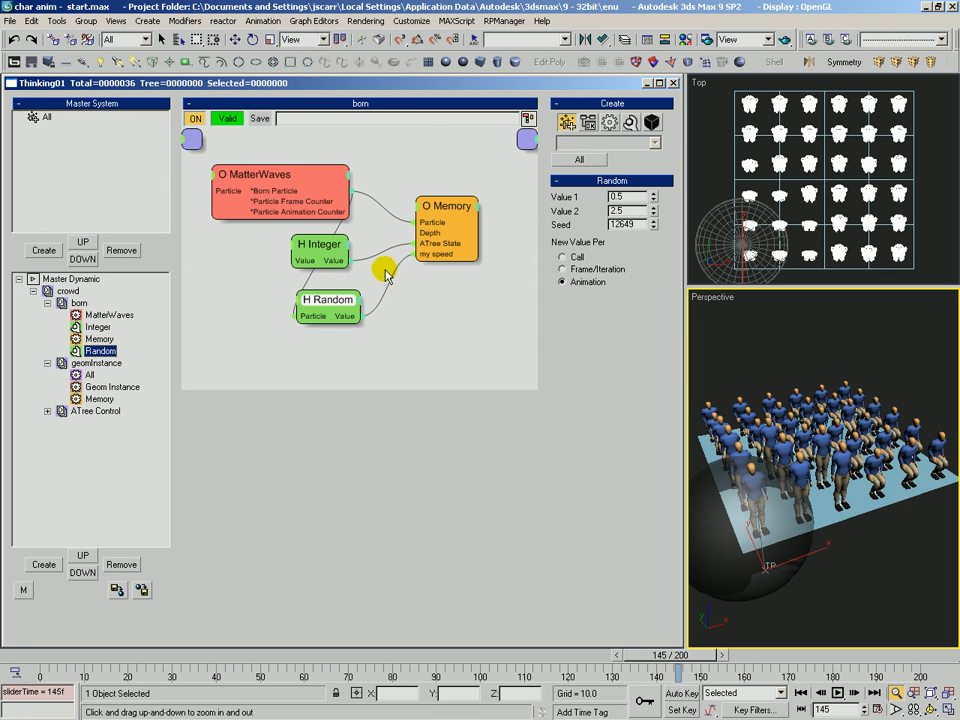
pyautogui.click(88, 388)
pyautogui.click(98, 399)
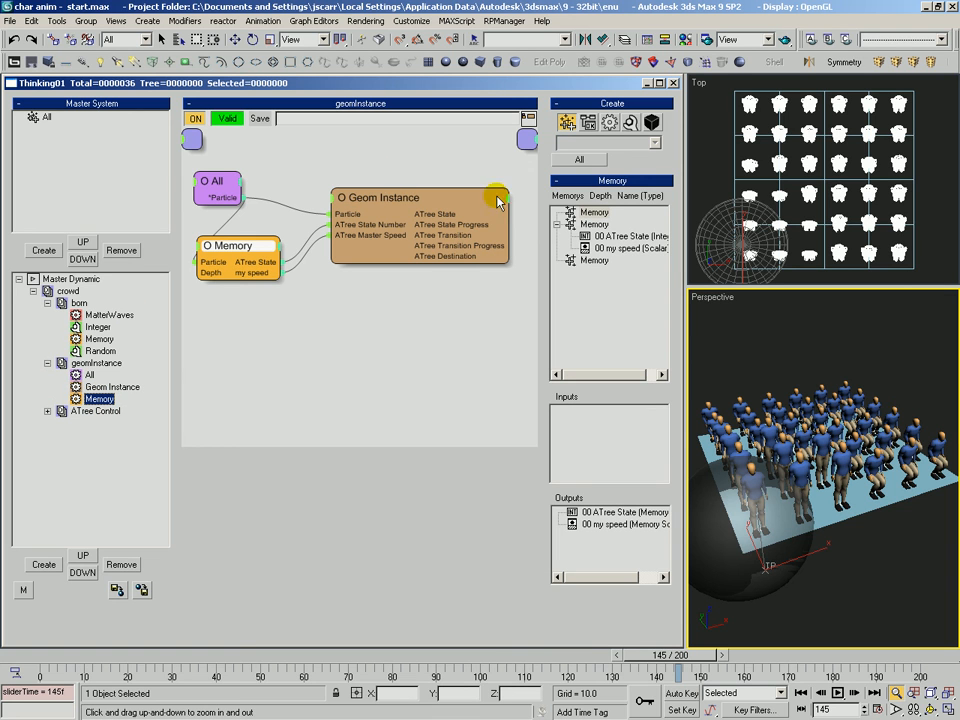
pyautogui.click(46, 411)
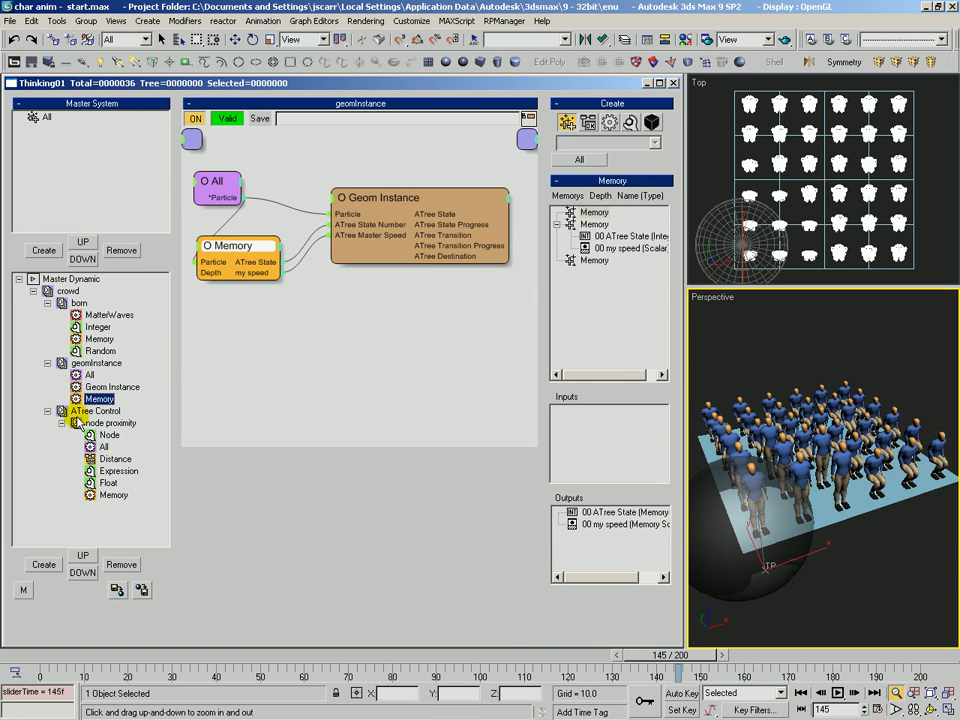
pyautogui.click(110, 424)
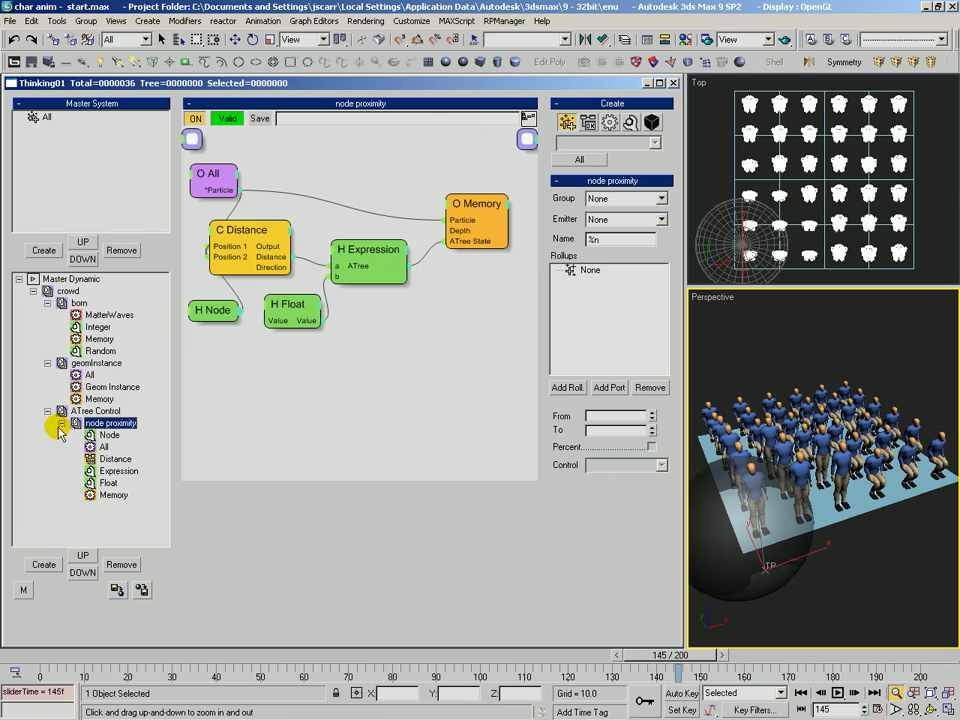
pyautogui.click(61, 424)
pyautogui.click(47, 363)
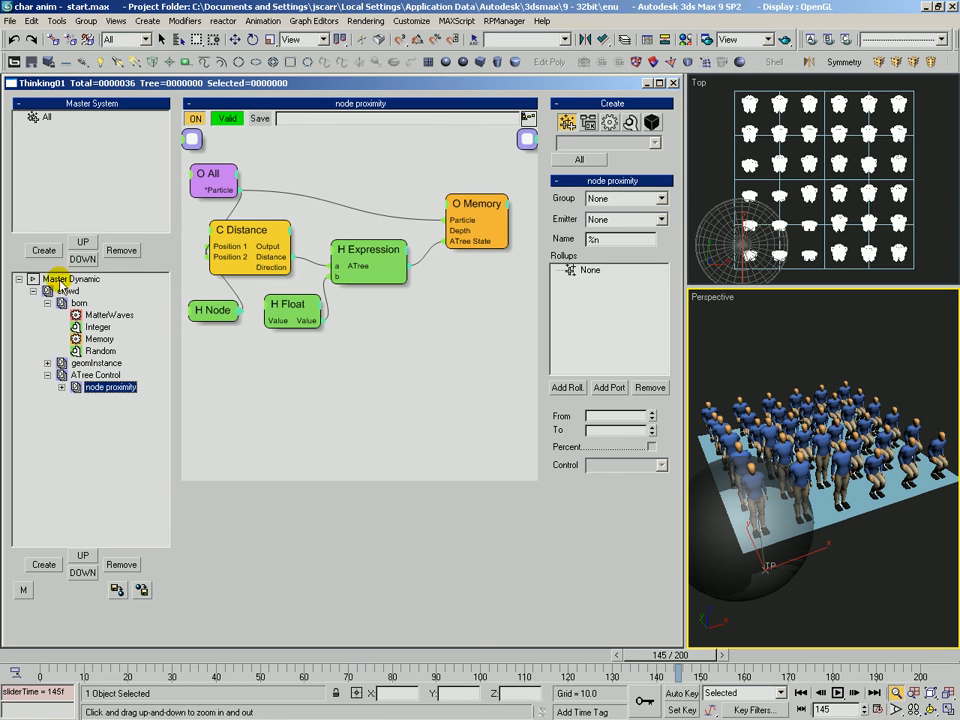
pyautogui.click(47, 303)
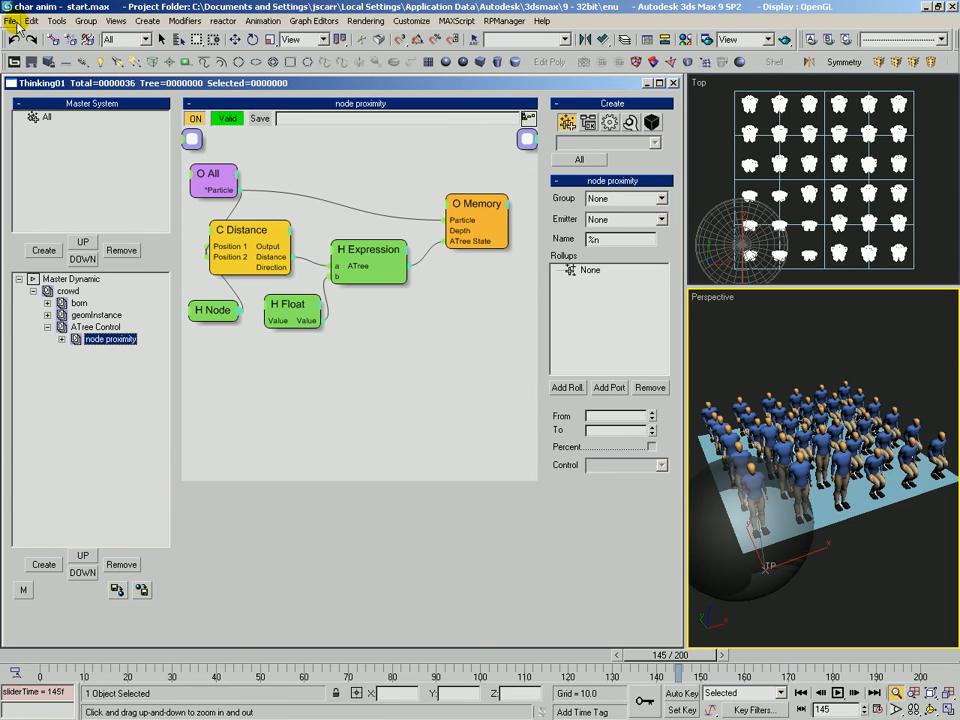
# Save the scene as char anim - midway.max, replacing the existing file.
pyautogui.click(16, 21)
pyautogui.click(30, 112)
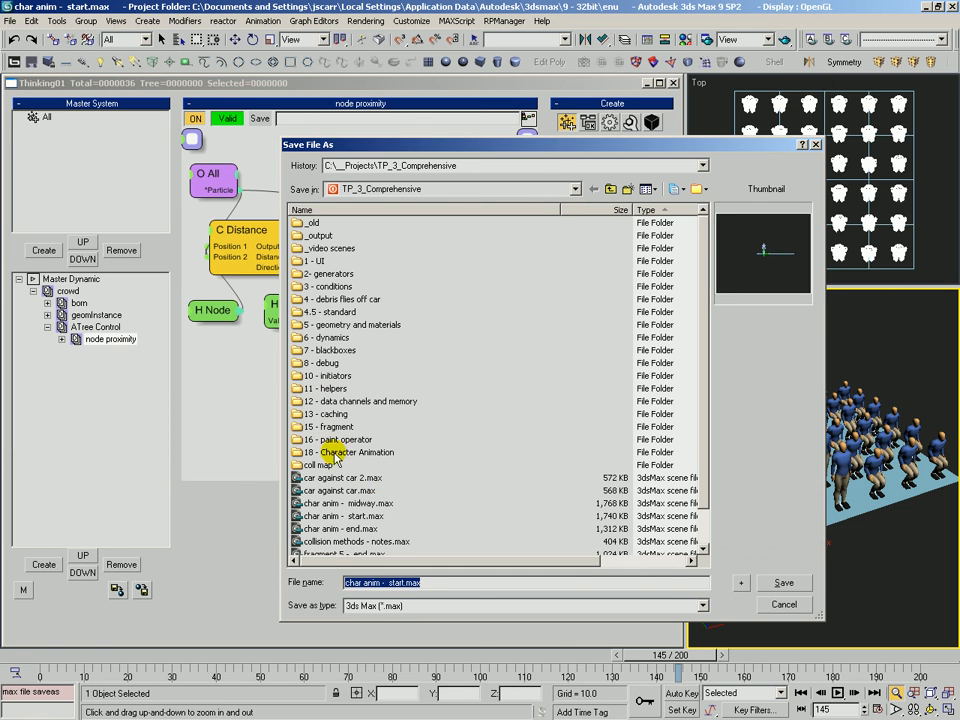
pyautogui.click(314, 504)
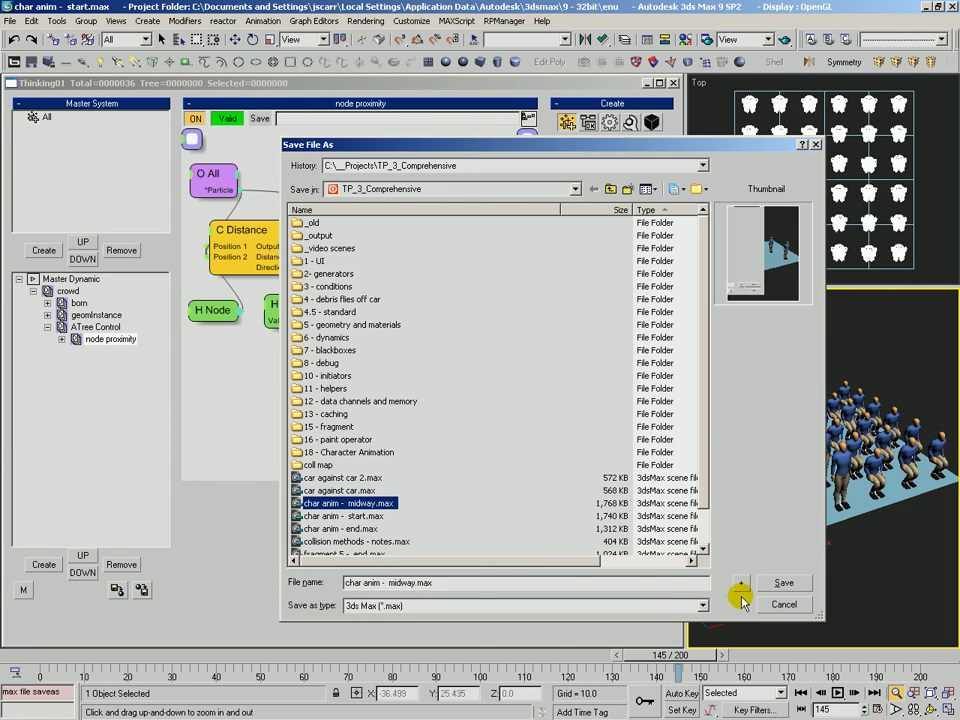
pyautogui.click(782, 583)
pyautogui.click(452, 401)
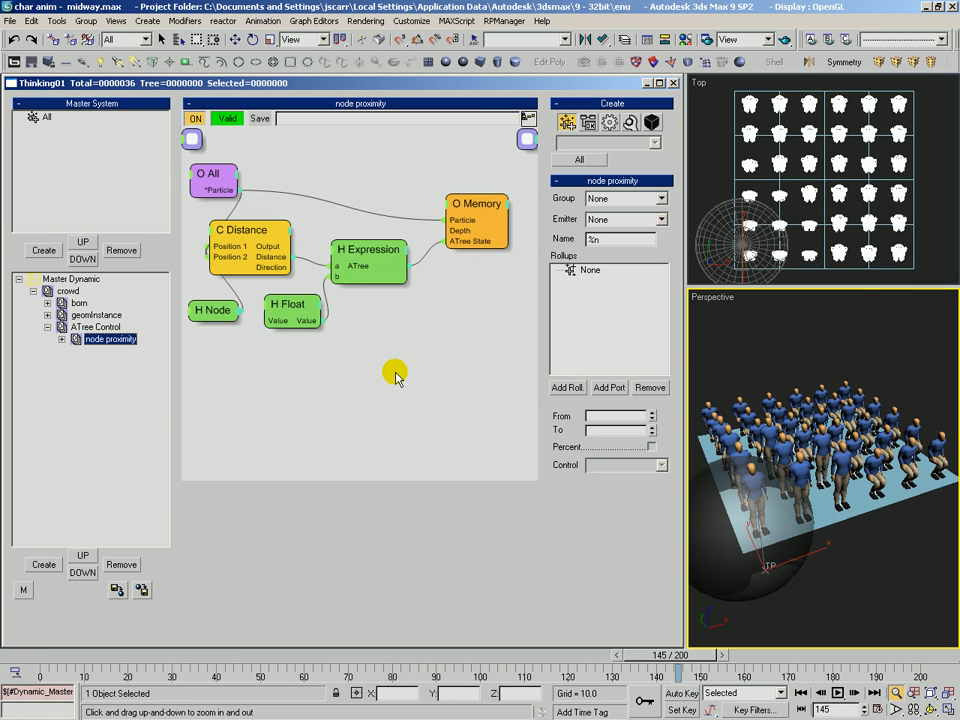
# Open the Geom Instance node in the geomInstance set and inspect its animation tree settings.
pyautogui.click(97, 315)
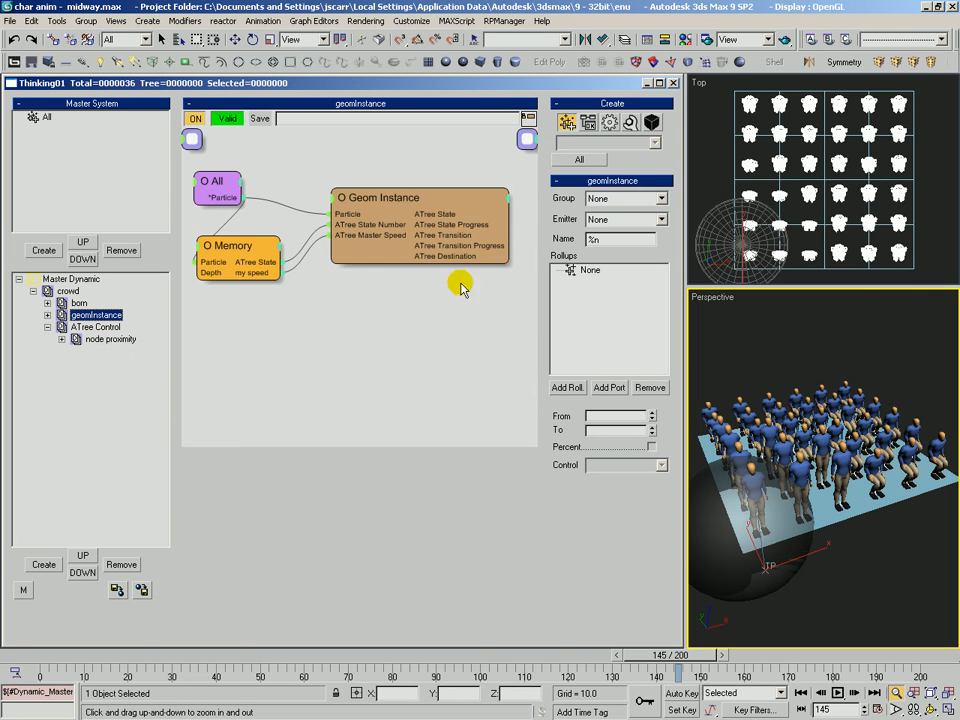
pyautogui.click(429, 195)
pyautogui.scroll(-5, 628, 490)
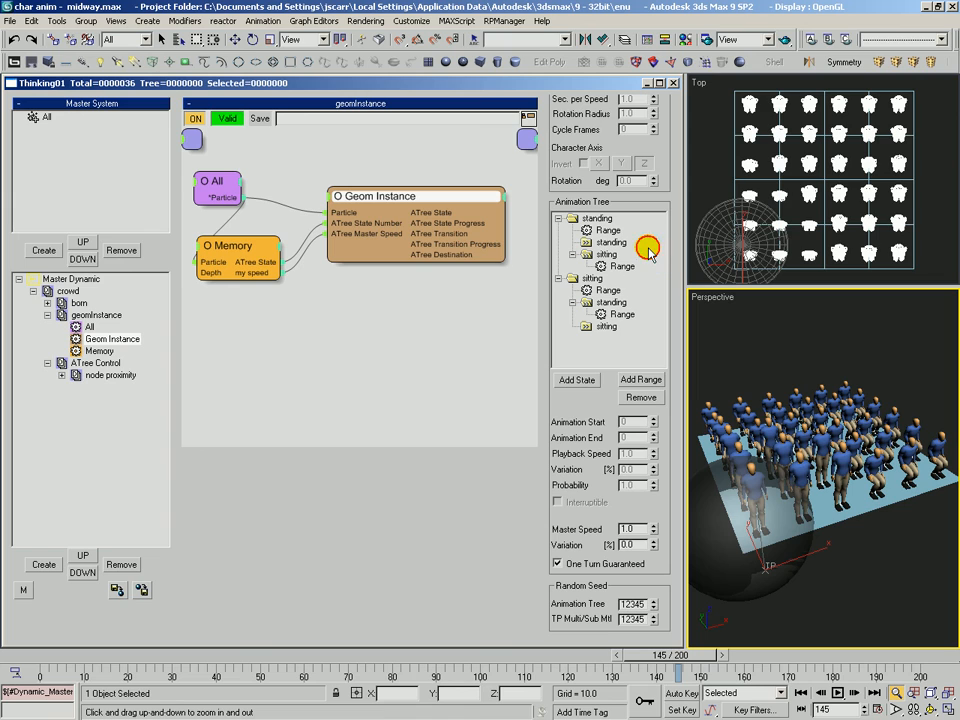